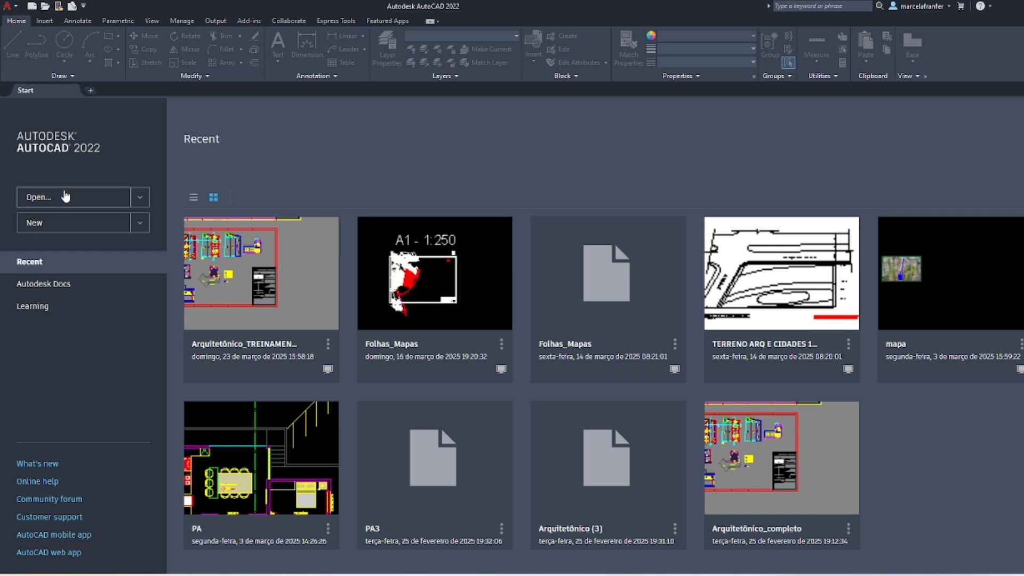
Open the drawing Arquitetônico_TREINAMENTO_AUTOCAD from the PROJETO folder and dismiss the missing references warning
left_click(64, 196)
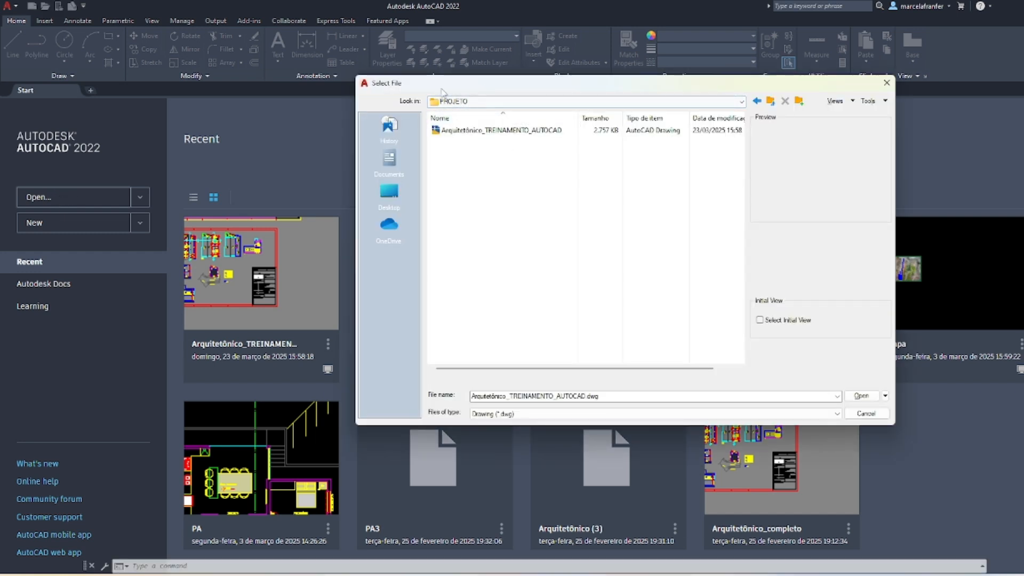
left_click(501, 133)
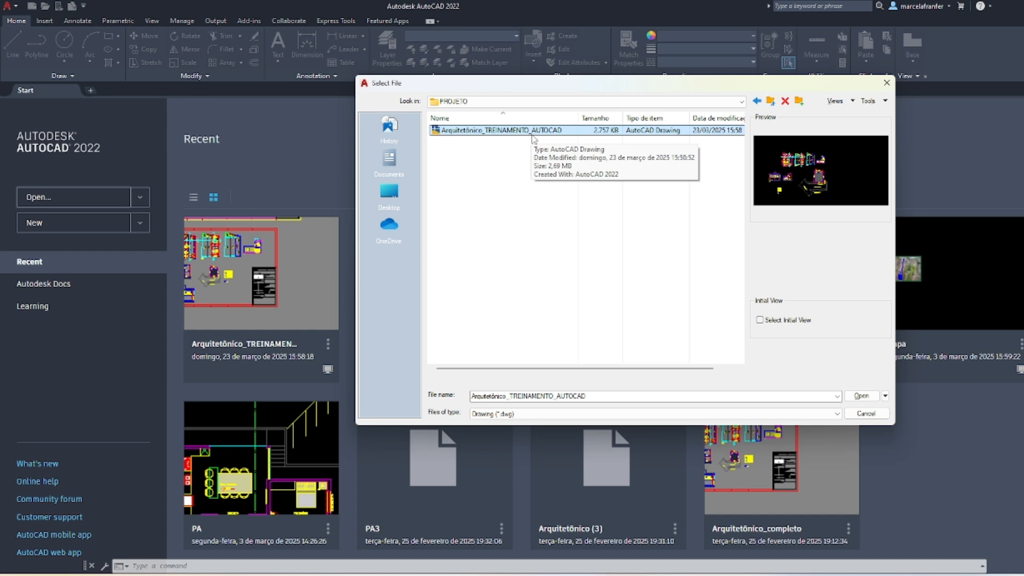
left_click(860, 396)
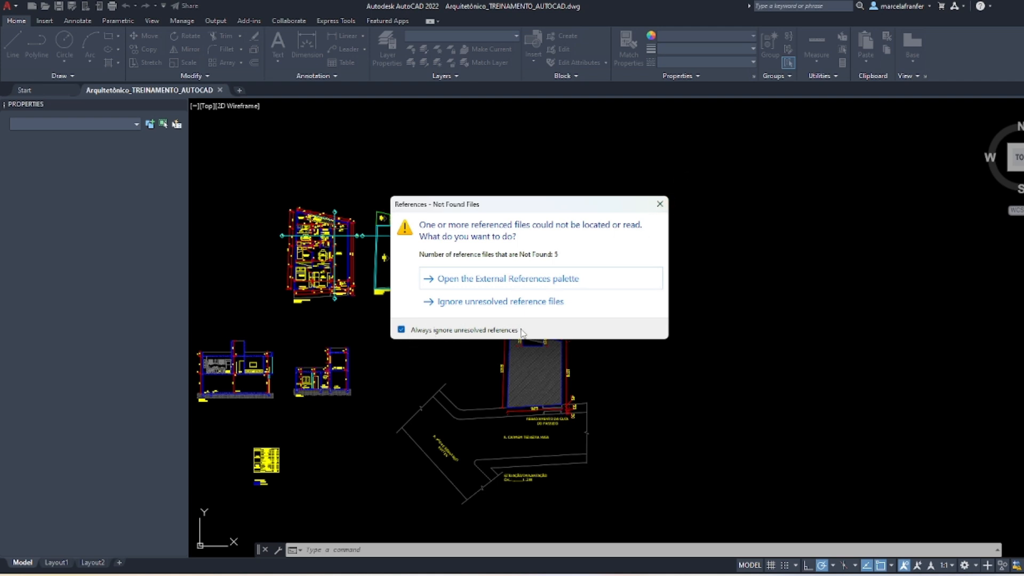
left_click(660, 205)
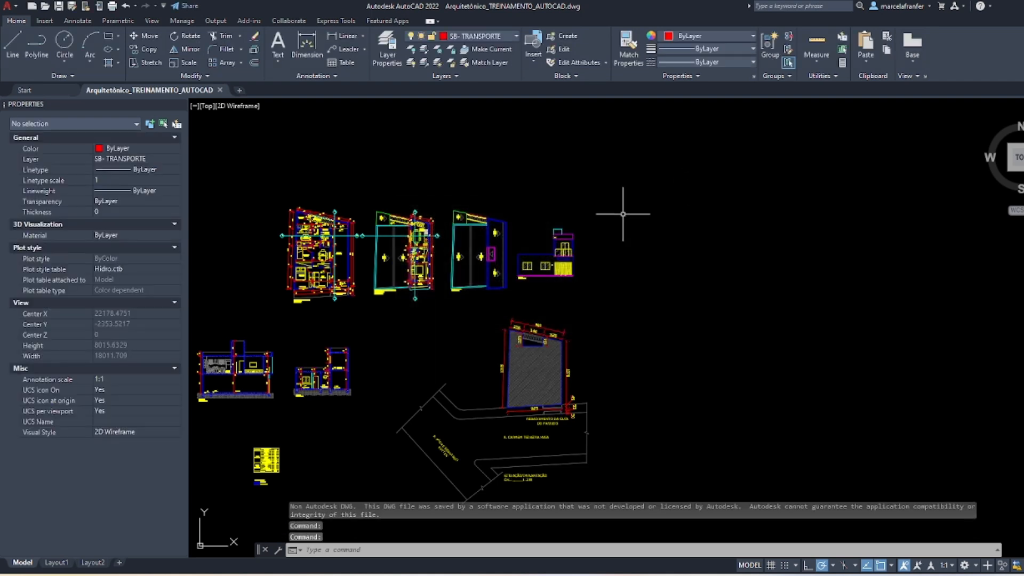
Look over the whole set of drawings and the laundry, kitchen and bathroom area of the ground-floor plan
scroll(624, 210, "down", 3)
scroll(674, 189, "up", 2)
scroll(480, 216, "down", 2)
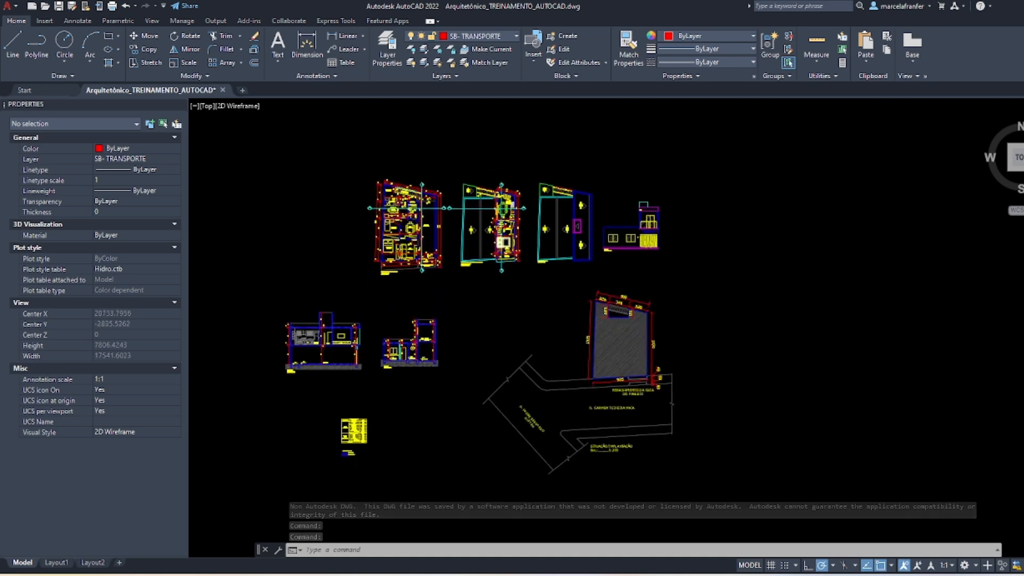
scroll(438, 244, "up", 8)
scroll(372, 245, "down", 4)
scroll(368, 245, "up", 4)
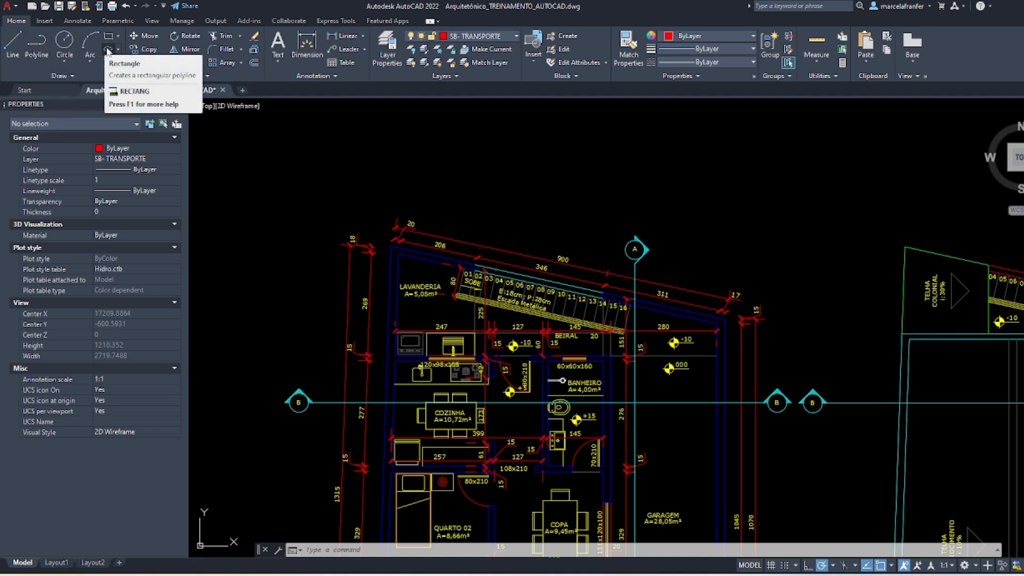
left_click(120, 37)
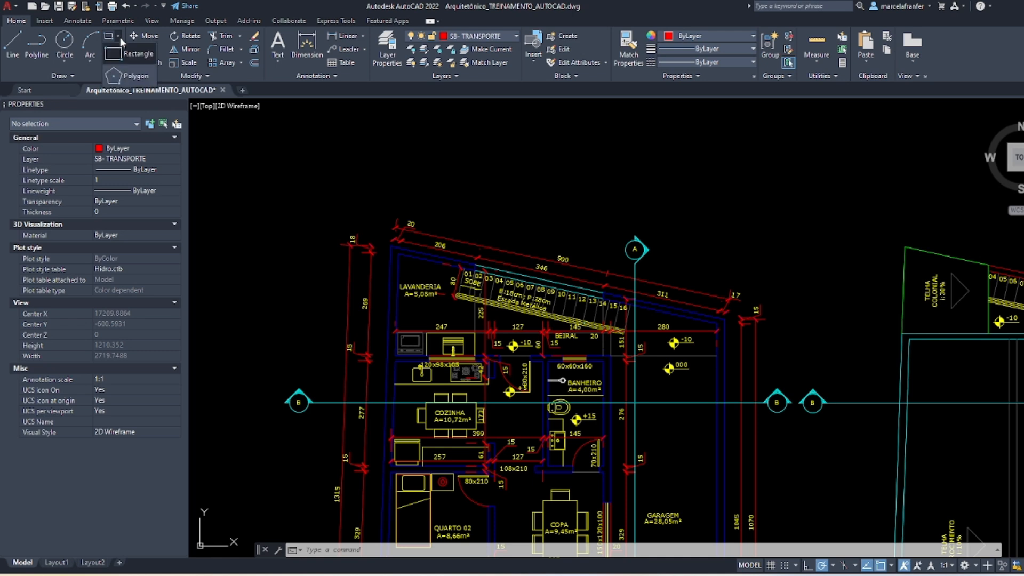
left_click(95, 72)
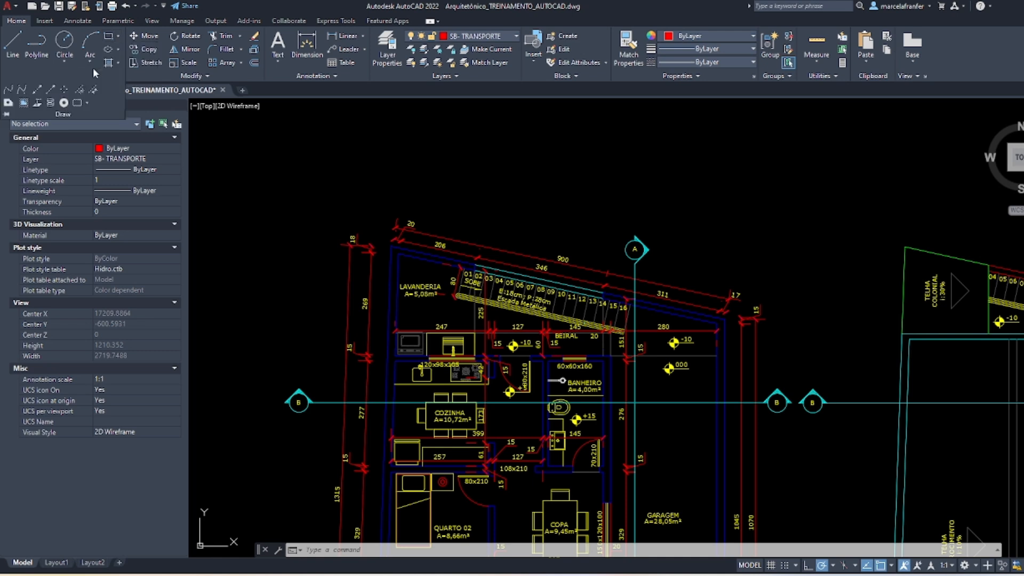
left_click(68, 64)
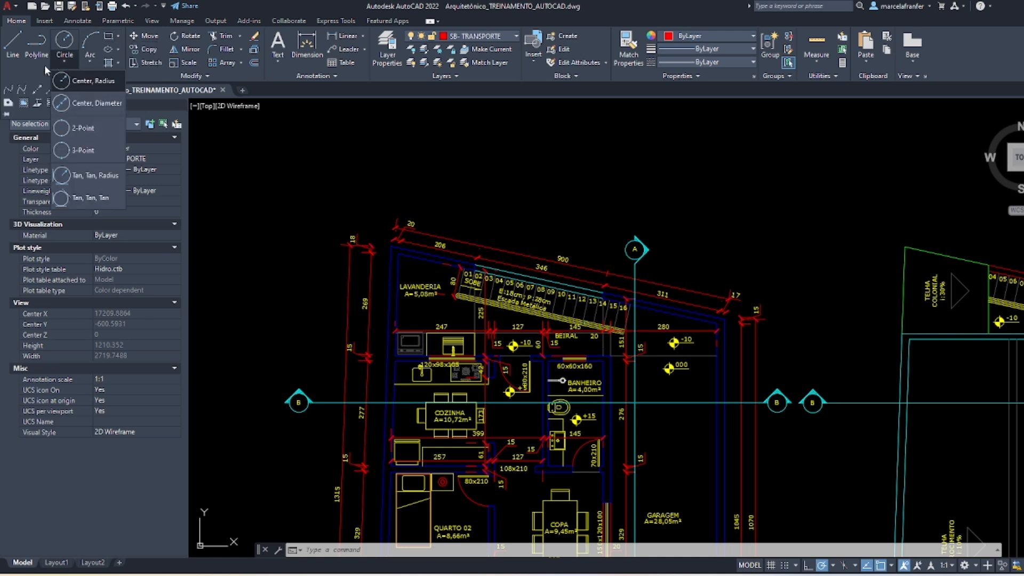
left_click(119, 62)
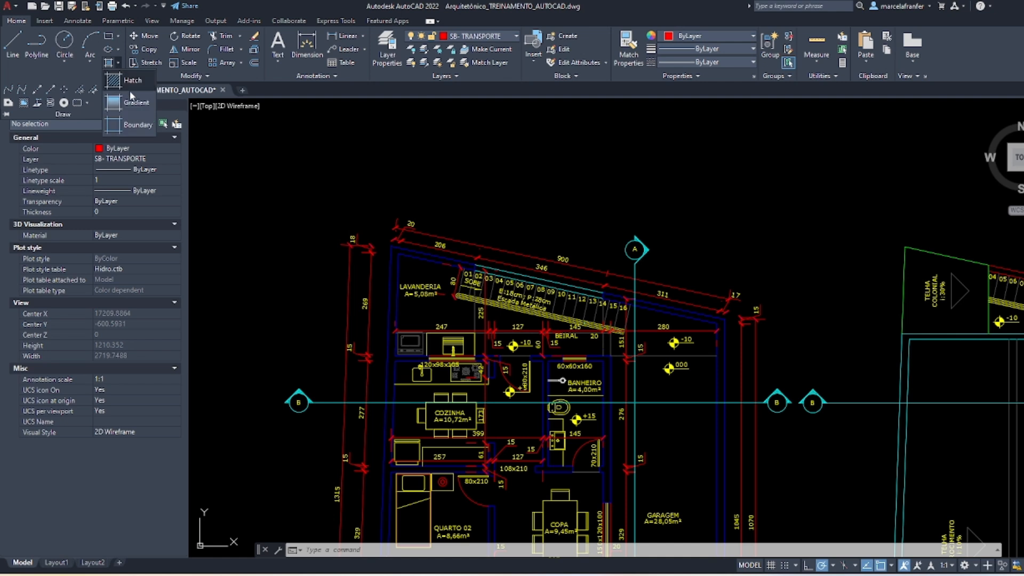
left_click(118, 49)
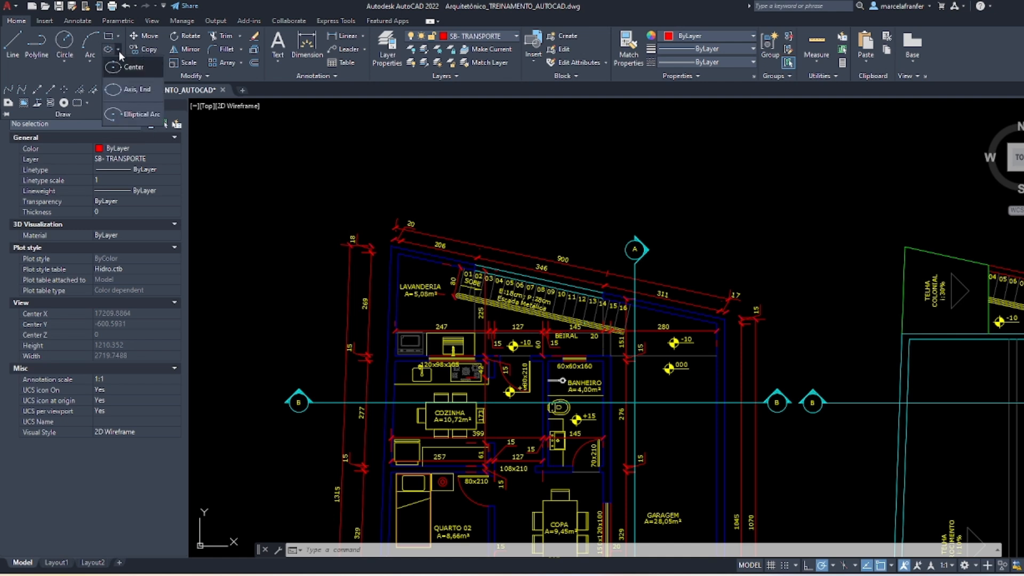
left_click(96, 72)
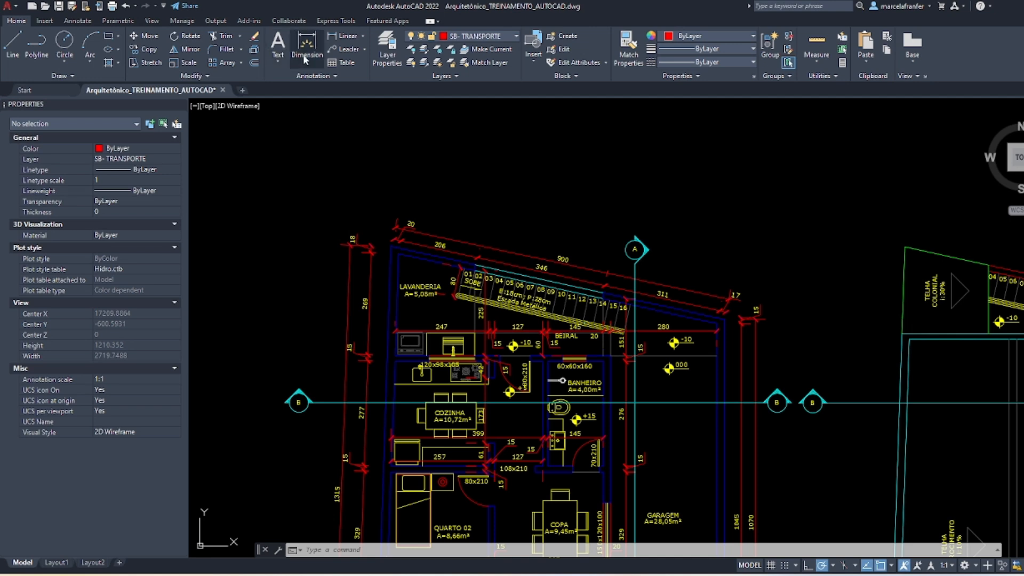
left_click(362, 37)
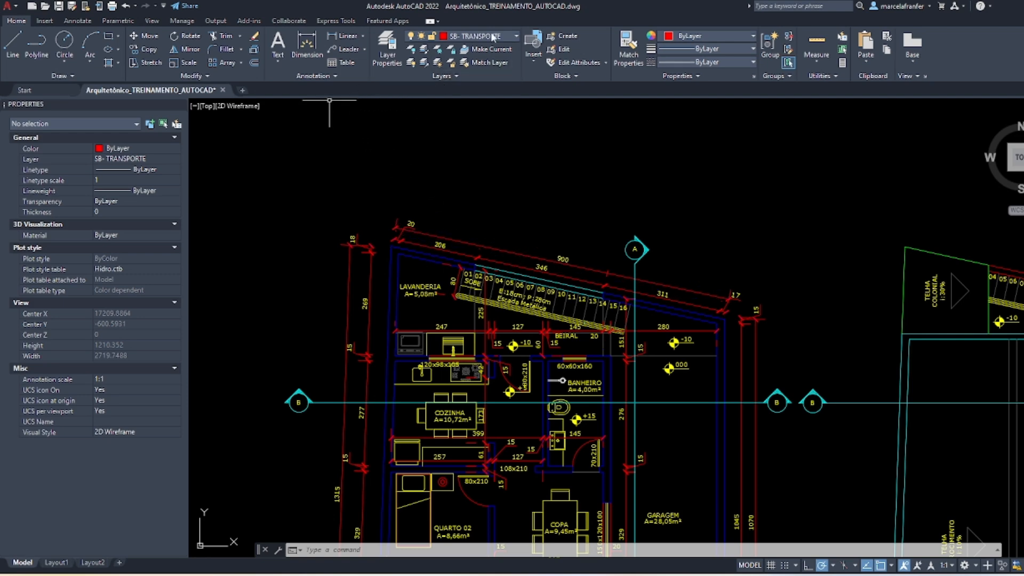
Browse the drawing's list of layers without changing the current layer
left_click(514, 38)
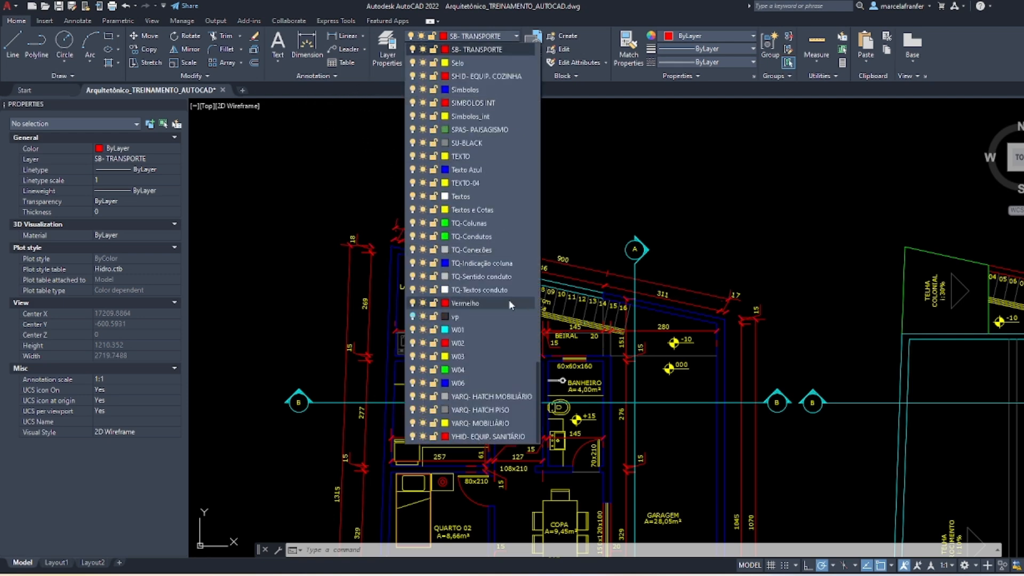
scroll(505, 280, "down", 6)
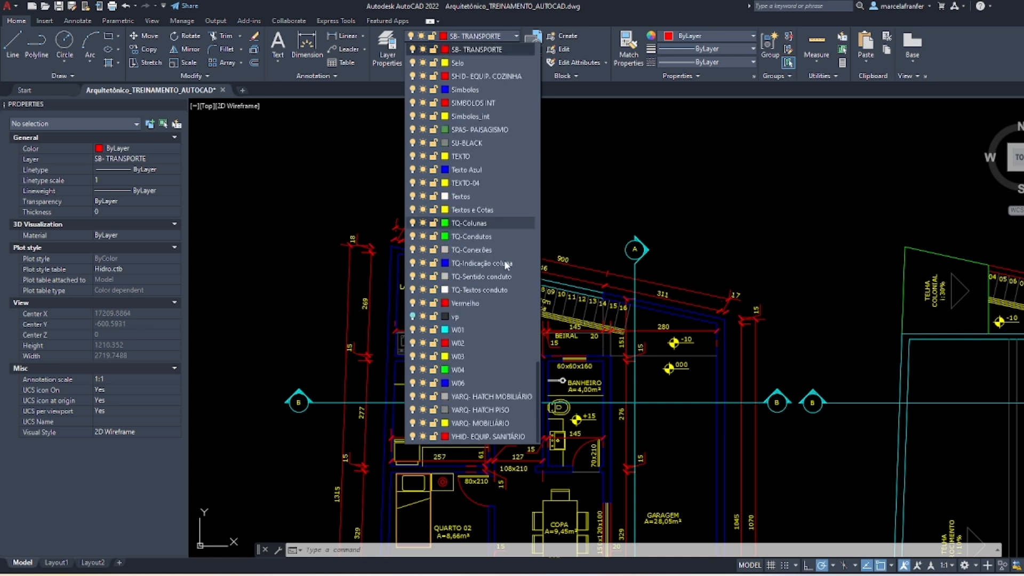
left_click(634, 180)
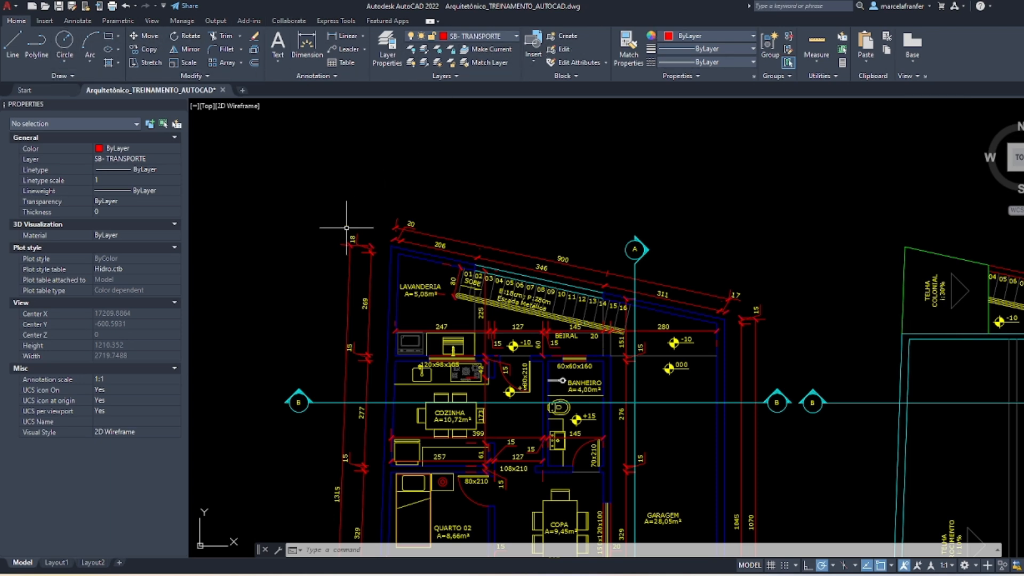
Examine the floor plans, roof plan, elevation, sections and site plan laid out in model space
scroll(336, 269, "down", 10)
scroll(346, 221, "up", 3)
scroll(422, 247, "down", 3)
scroll(421, 248, "up", 5)
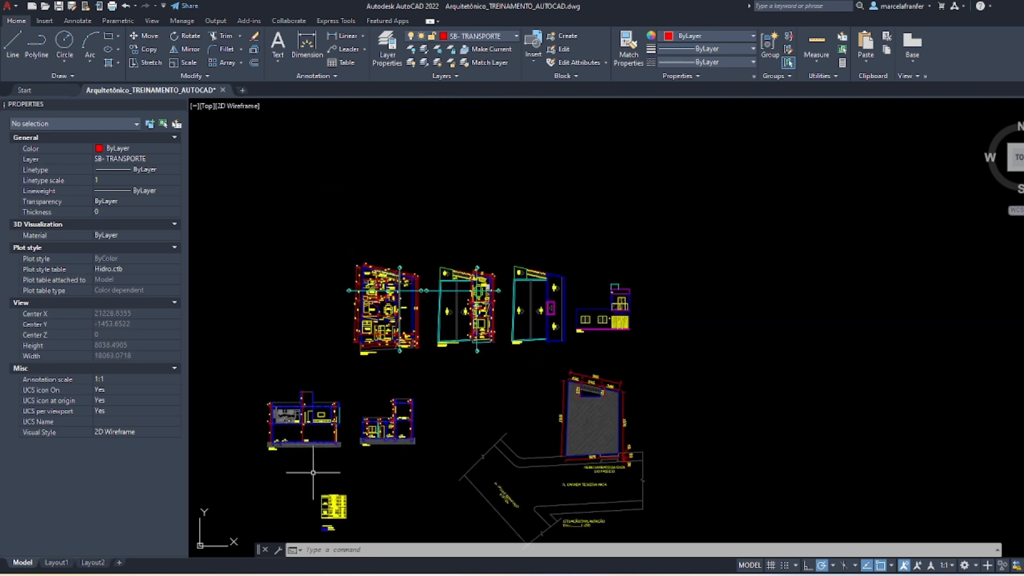
scroll(371, 364, "up", 2)
scroll(372, 365, "down", 5)
scroll(526, 279, "up", 6)
scroll(454, 288, "down", 2)
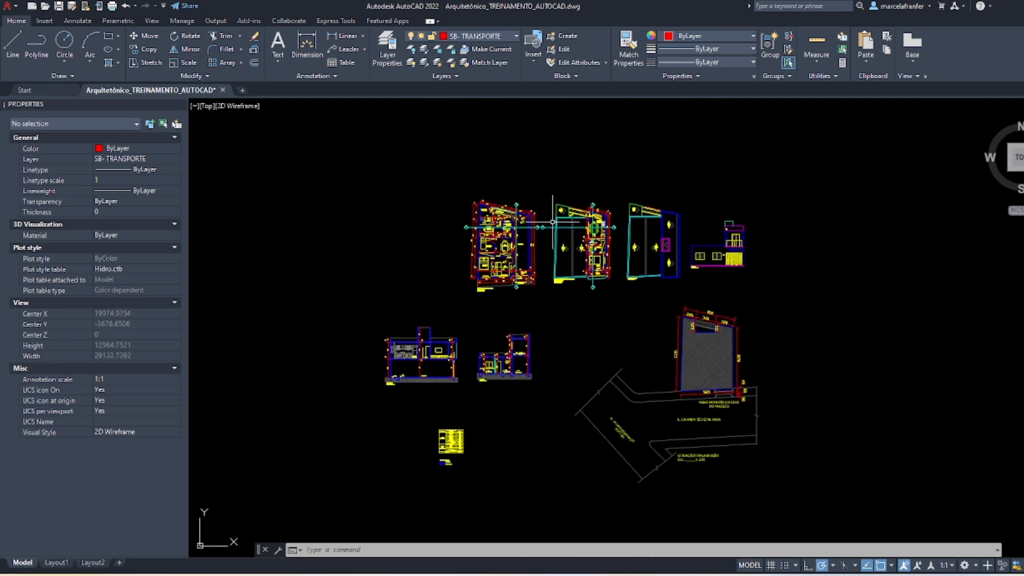
scroll(381, 299, "up", 2)
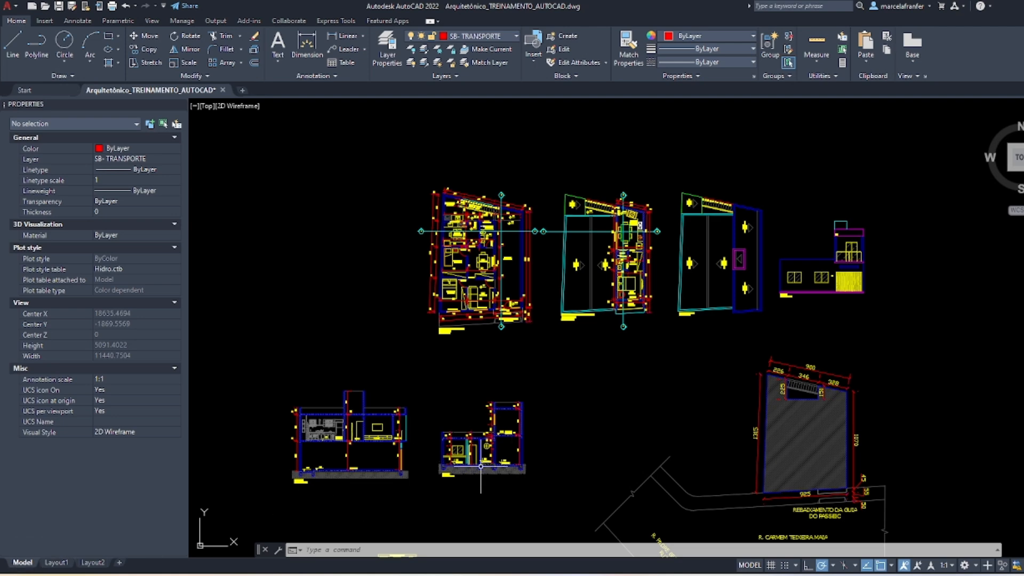
Measure the opening of the 90x210 door in the SALA with a linear dimension preview, without placing it
scroll(518, 405, "up", 2)
scroll(520, 327, "up", 1)
scroll(533, 333, "down", 3)
scroll(621, 262, "up", 3)
scroll(533, 296, "up", 1)
scroll(533, 296, "up", 3)
scroll(468, 222, "down", 3)
scroll(458, 180, "up", 4)
scroll(480, 181, "up", 2)
scroll(320, 218, "down", 3)
scroll(631, 208, "up", 3)
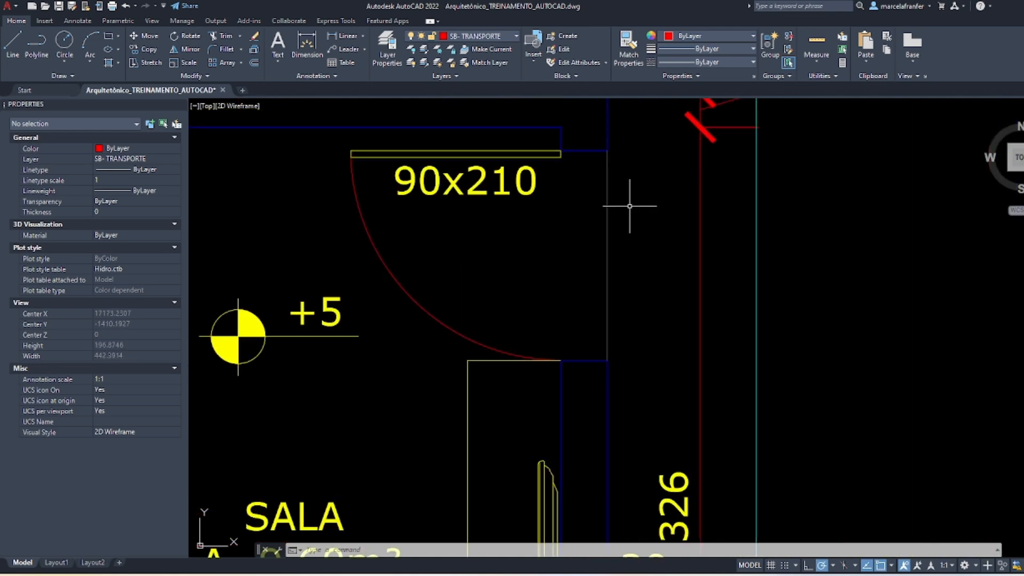
scroll(468, 232, "up", 1)
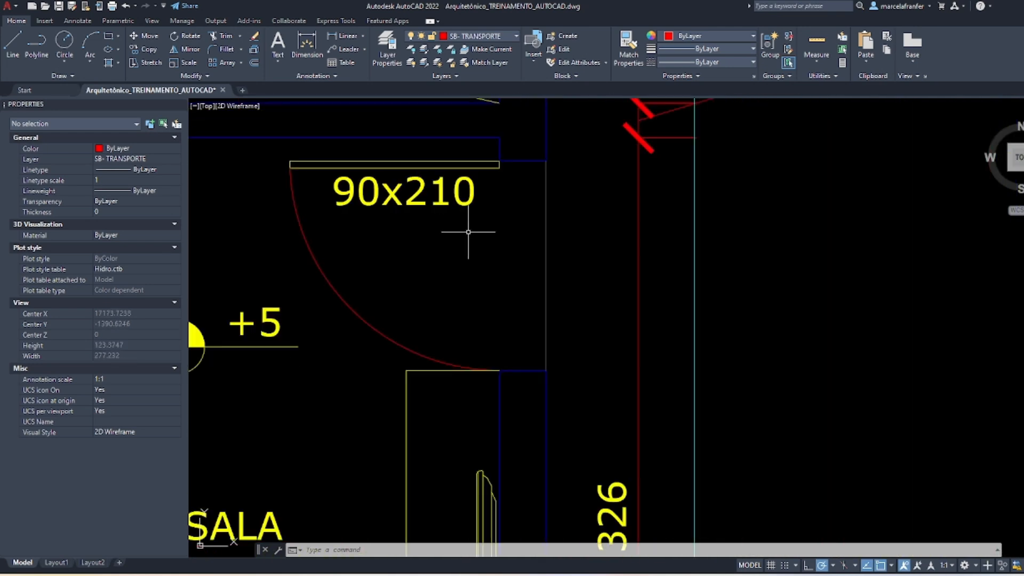
left_click(337, 37)
left_click(545, 160)
left_click(544, 370)
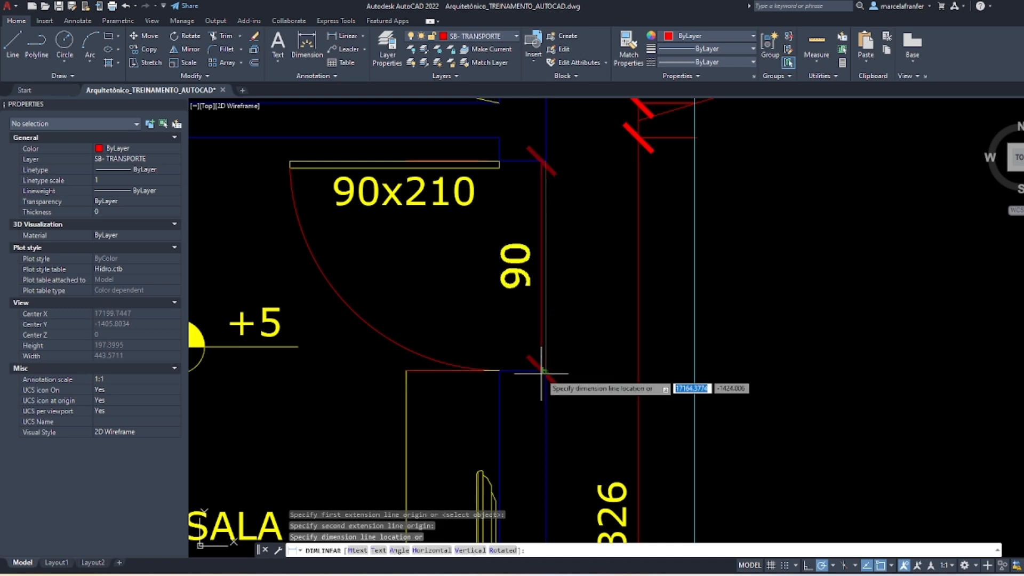
key("Escape")
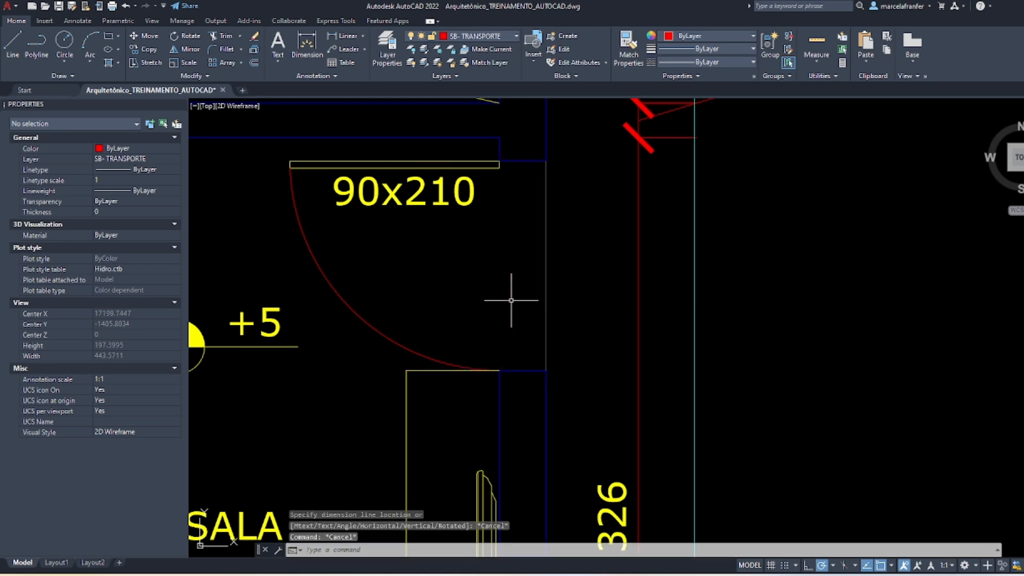
Examine the ground-floor plan around the SALA and GARAGEM, including its doors, and the neighbouring plans
scroll(462, 189, "down", 4)
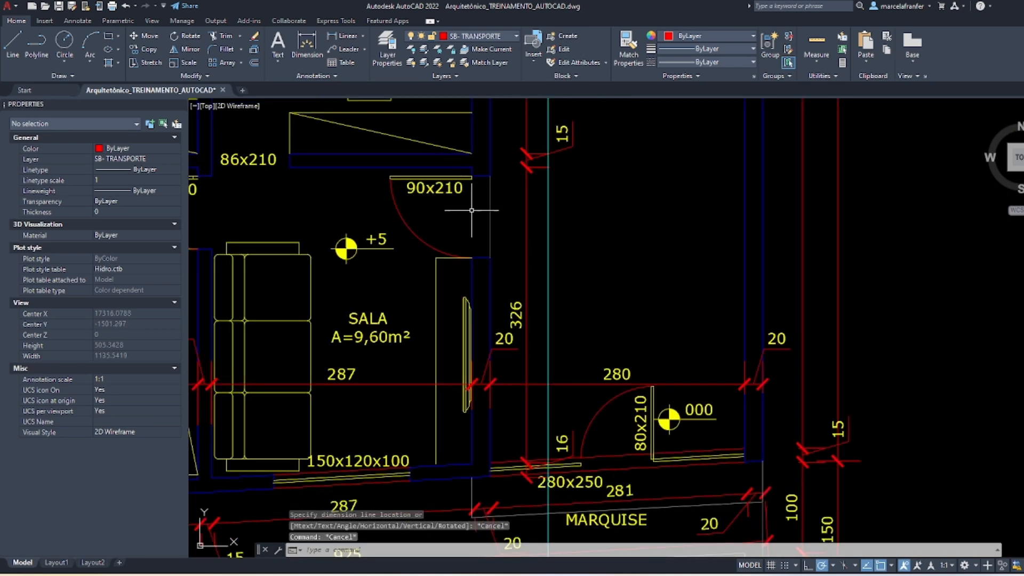
scroll(462, 189, "down", 2)
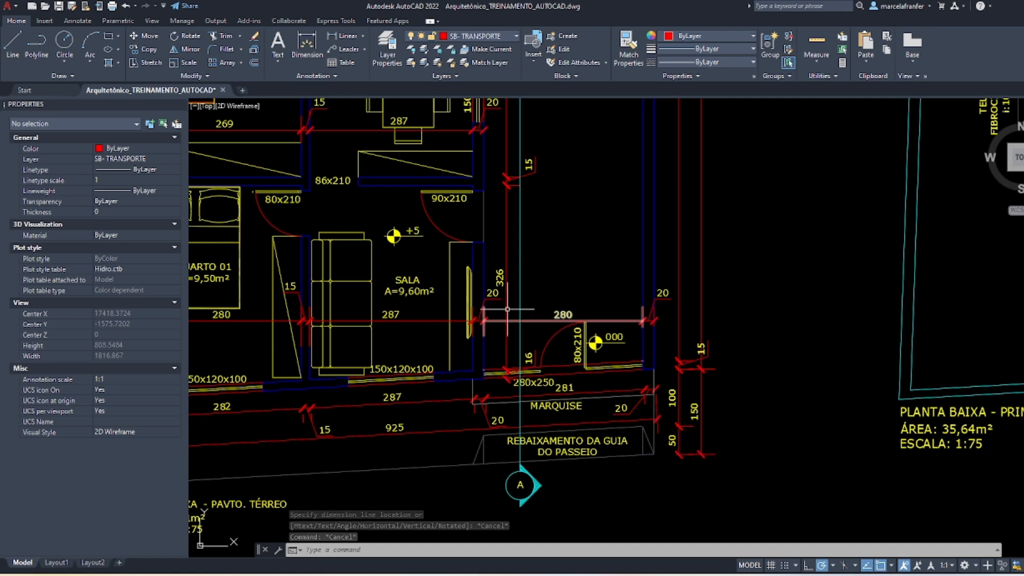
scroll(479, 320, "up", 4)
scroll(405, 298, "down", 4)
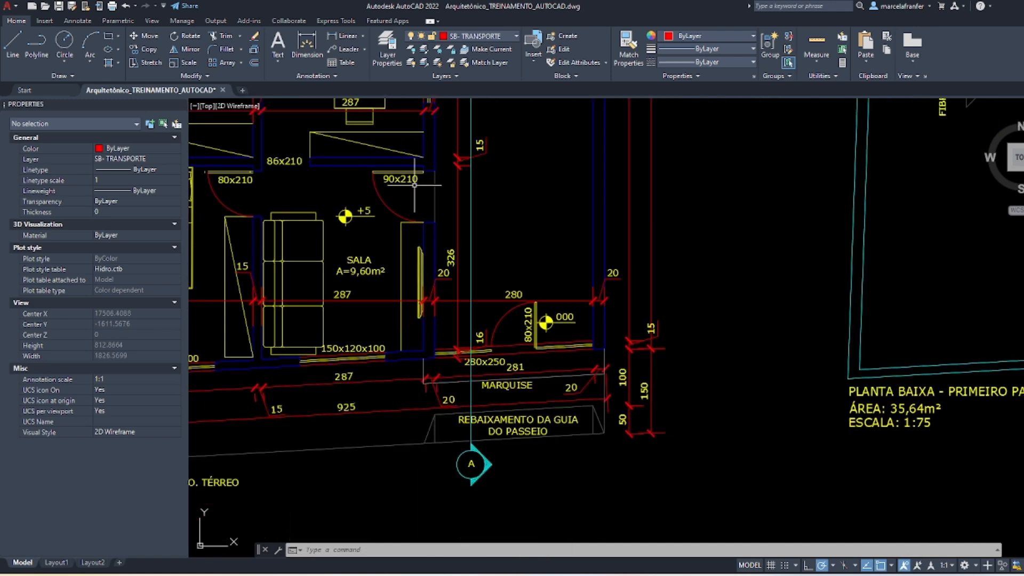
scroll(431, 189, "up", 4)
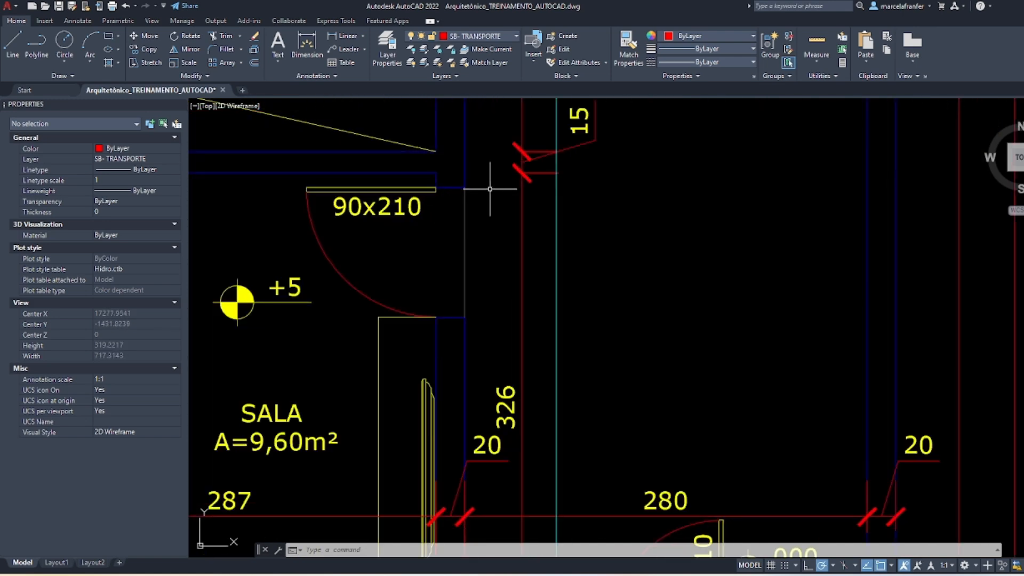
scroll(533, 403, "down", 6)
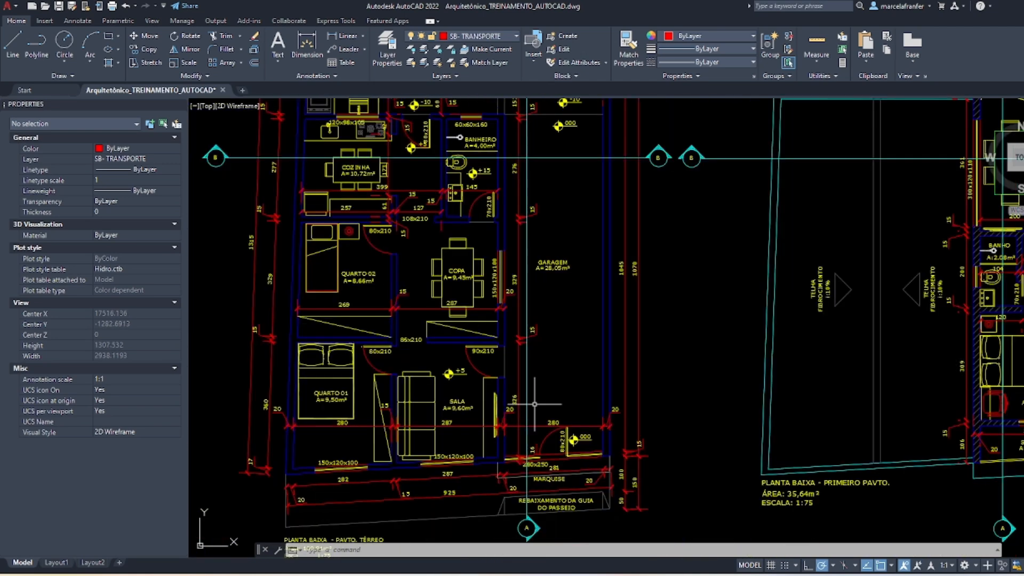
scroll(446, 416, "down", 3)
scroll(415, 234, "up", 3)
scroll(415, 235, "down", 3)
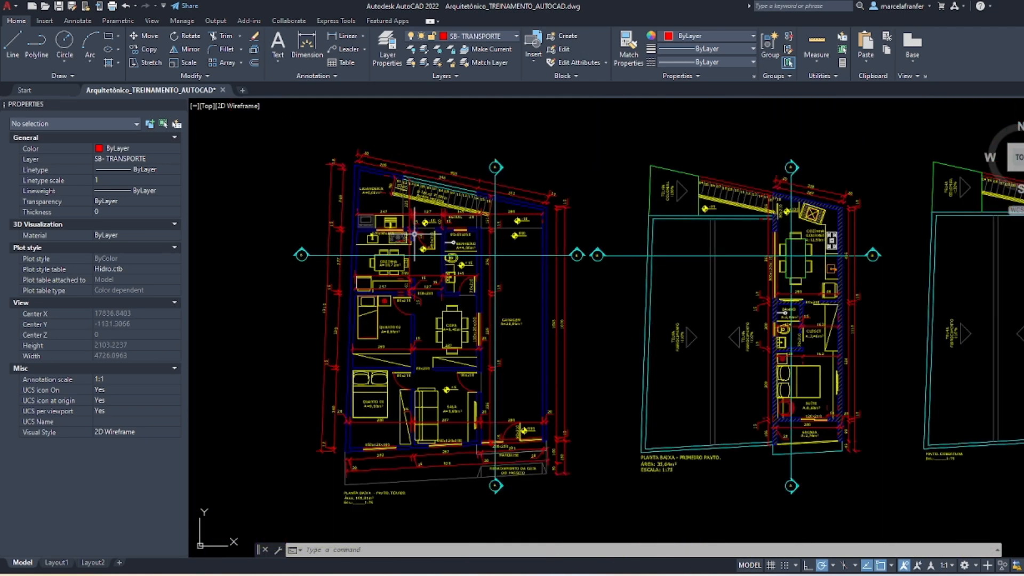
scroll(414, 234, "down", 8)
scroll(567, 290, "up", 2)
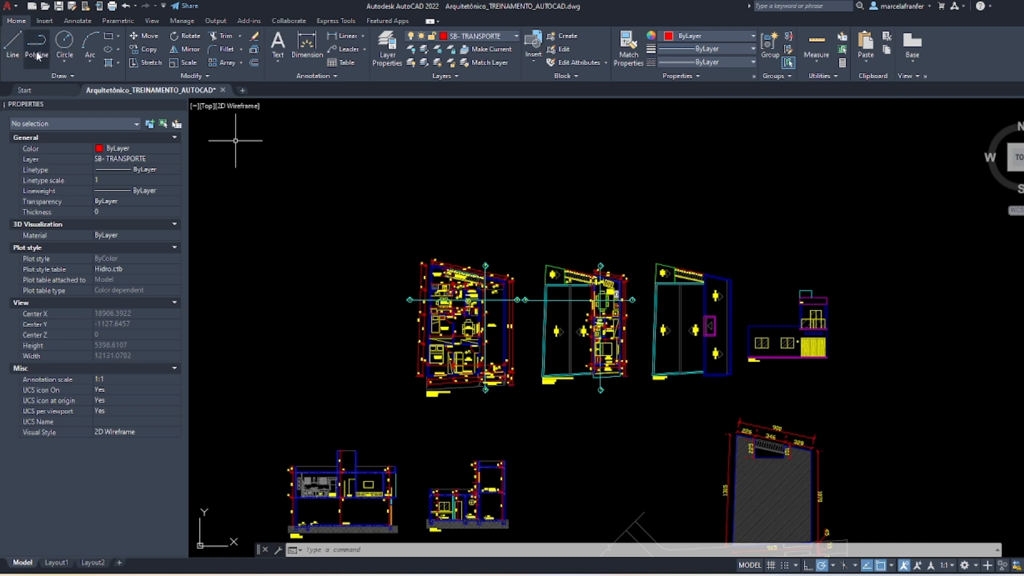
left_click(45, 21)
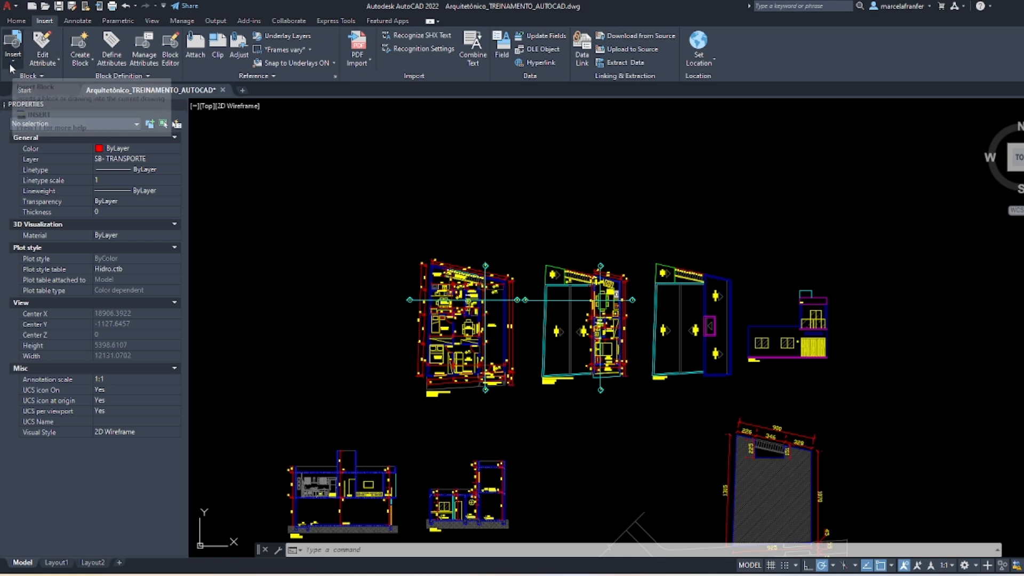
scroll(488, 315, "up", 2)
scroll(487, 316, "up", 4)
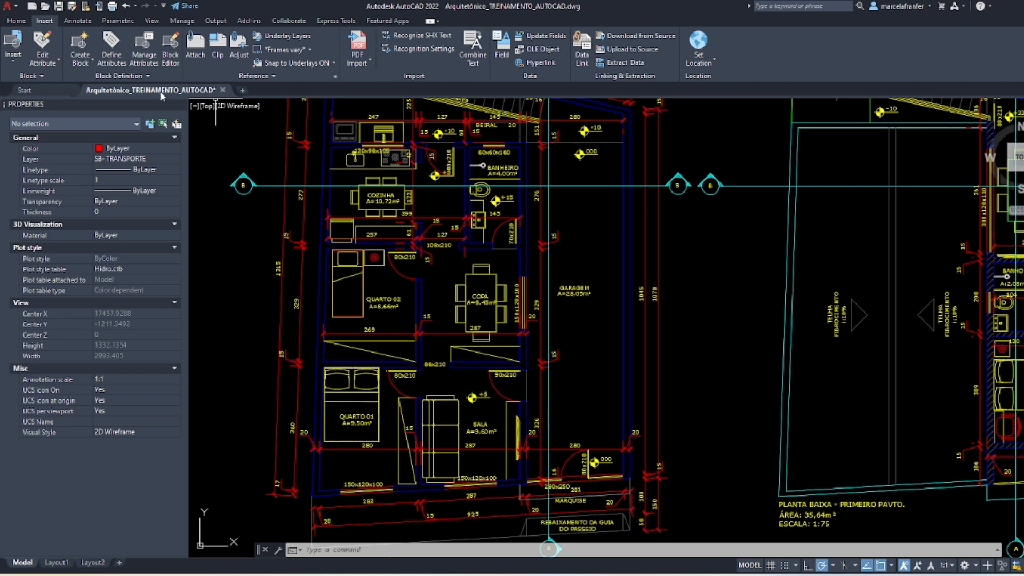
left_click(76, 22)
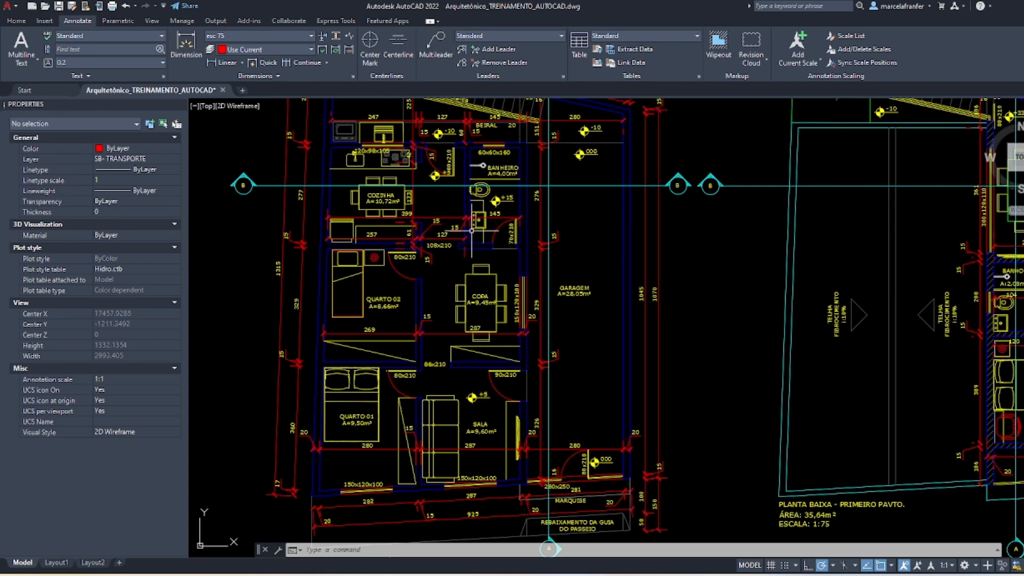
scroll(456, 255, "down", 2)
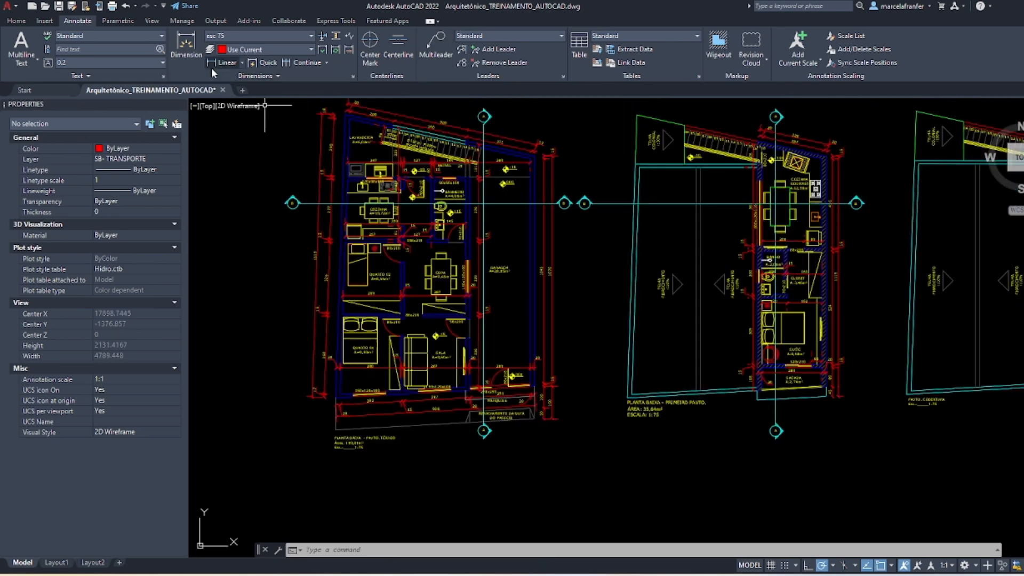
scroll(278, 150, "down", 2)
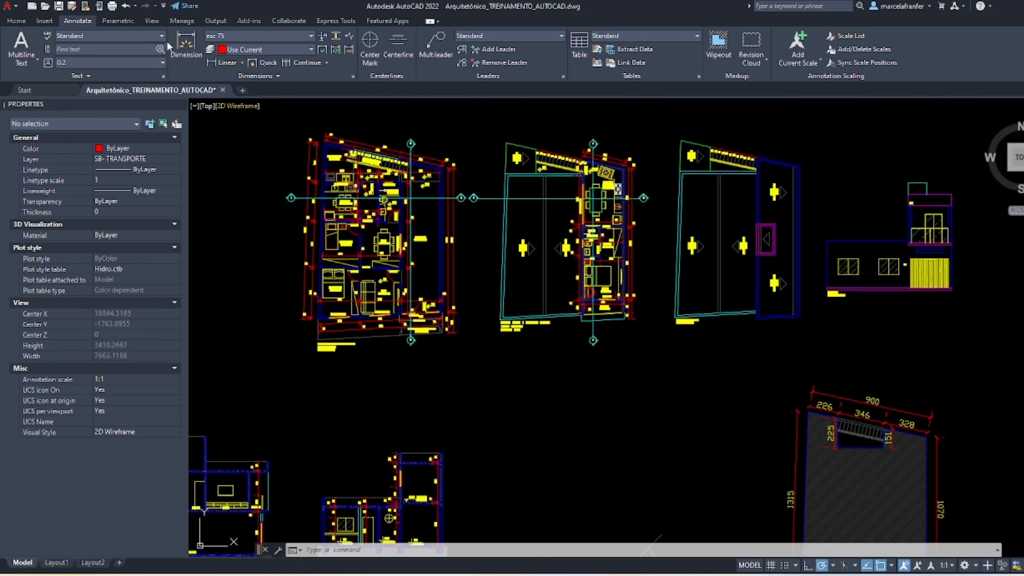
Review the parametric, view, management, output, add-in, collaboration, express and annotation tool sets, finishing on the main drawing tools
left_click(119, 21)
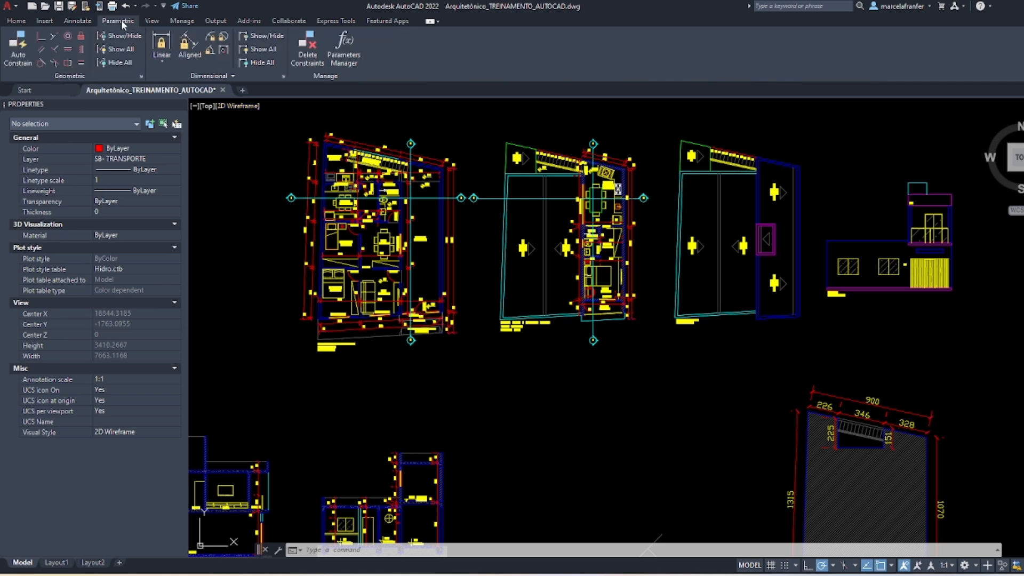
left_click(151, 21)
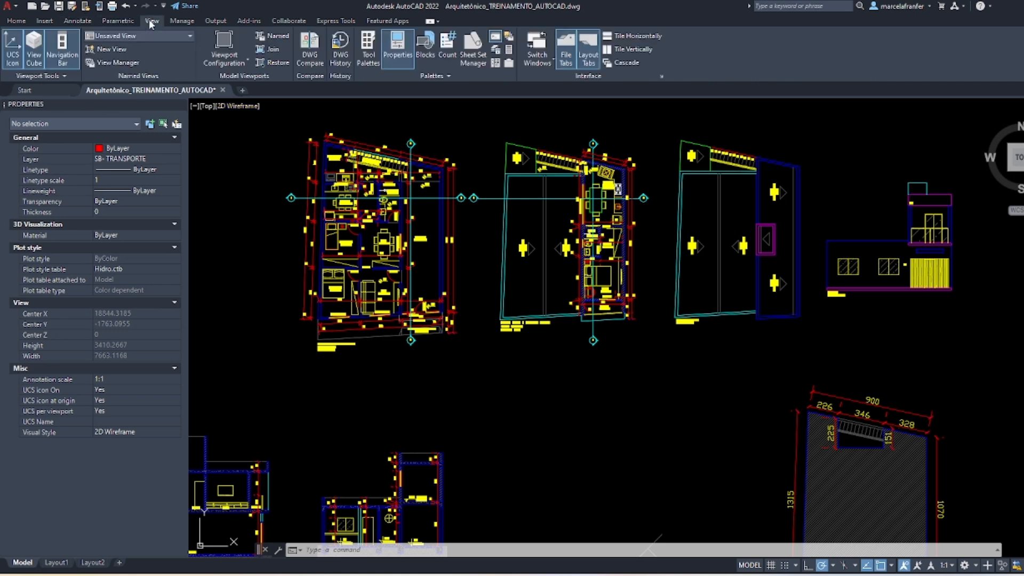
left_click(183, 23)
left_click(210, 22)
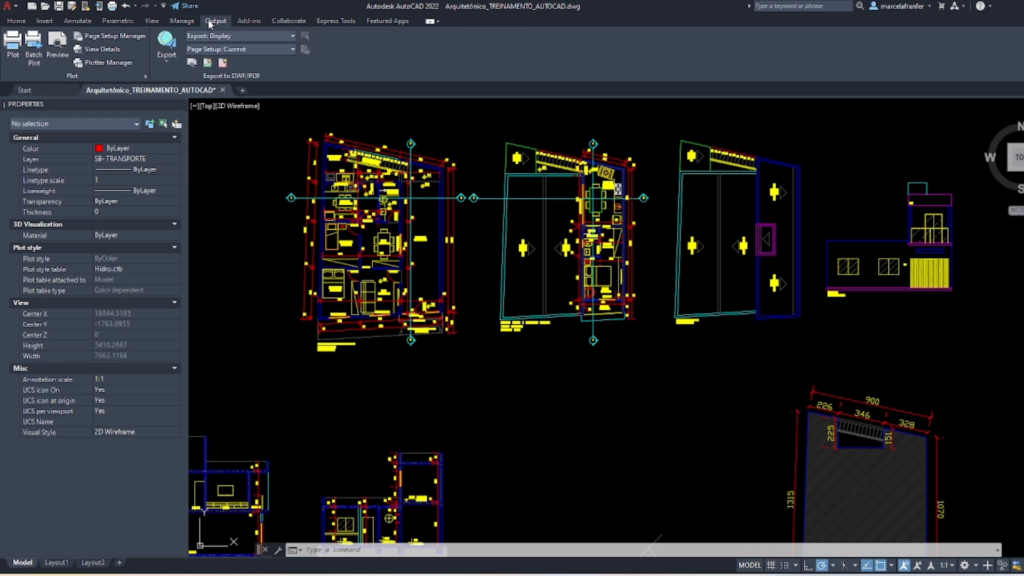
left_click(248, 25)
left_click(276, 21)
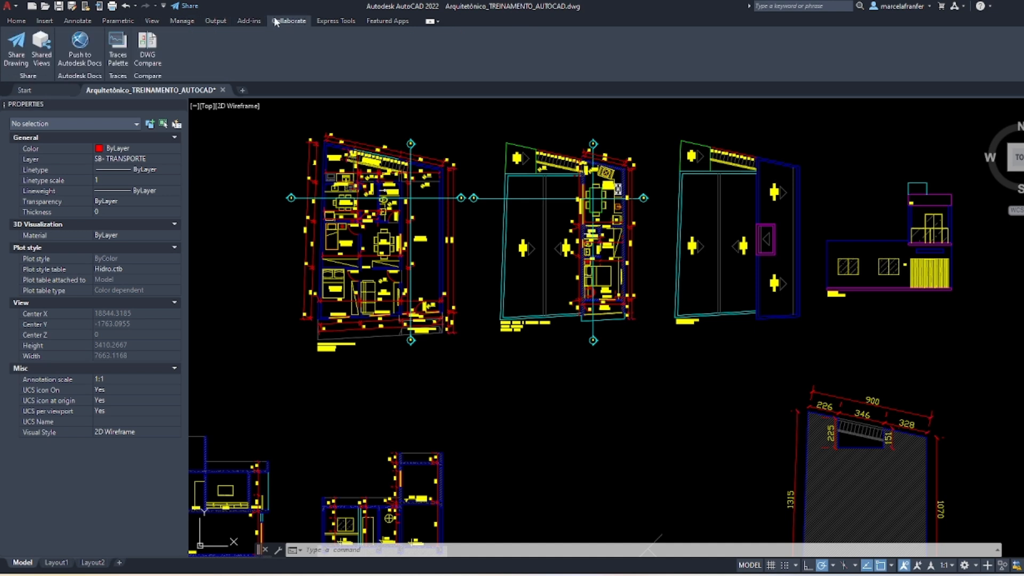
left_click(335, 22)
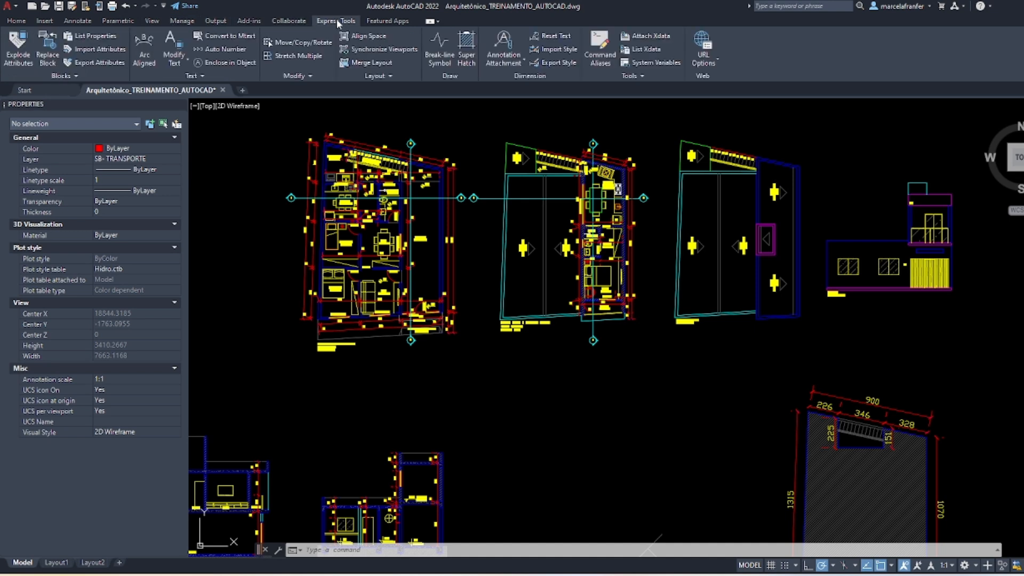
left_click(381, 23)
left_click(335, 23)
left_click(288, 23)
left_click(249, 24)
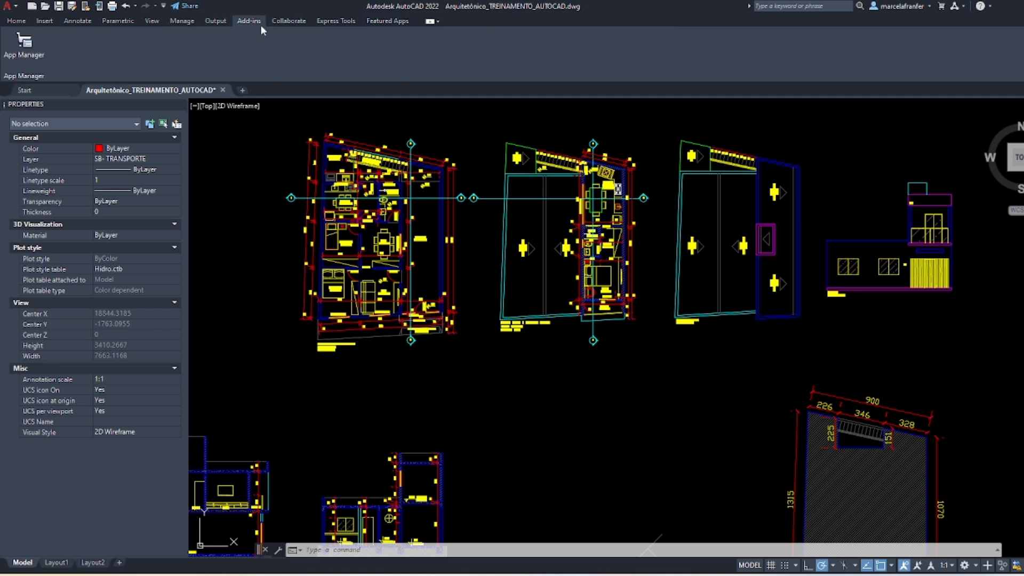
left_click(223, 24)
left_click(182, 22)
left_click(151, 23)
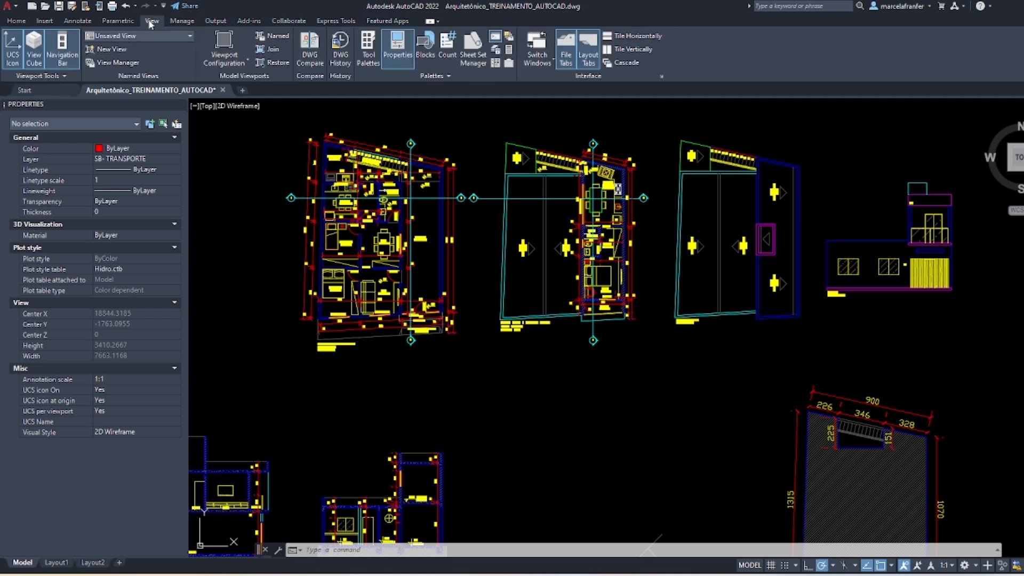
left_click(117, 21)
left_click(77, 22)
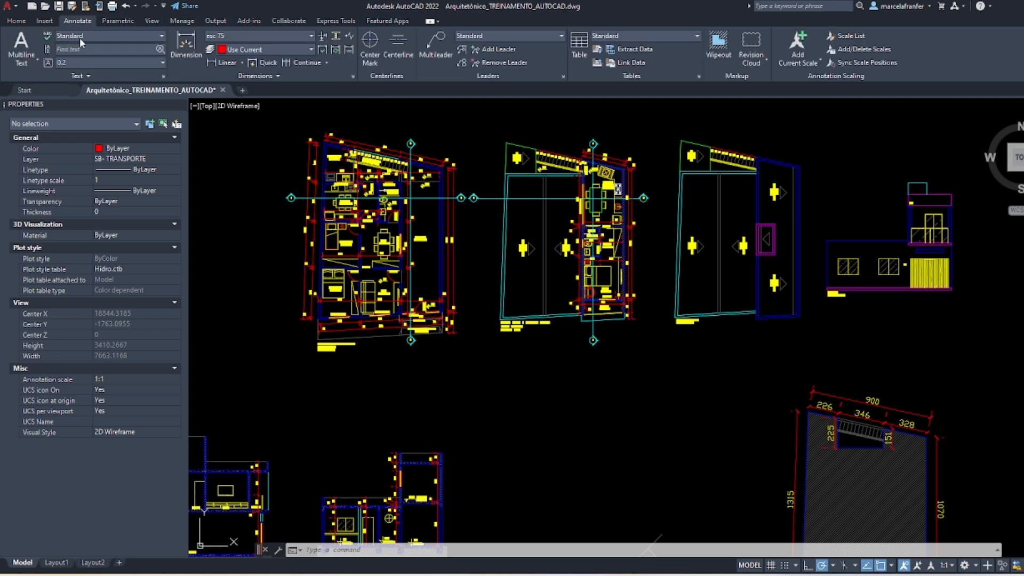
left_click(47, 23)
left_click(27, 23)
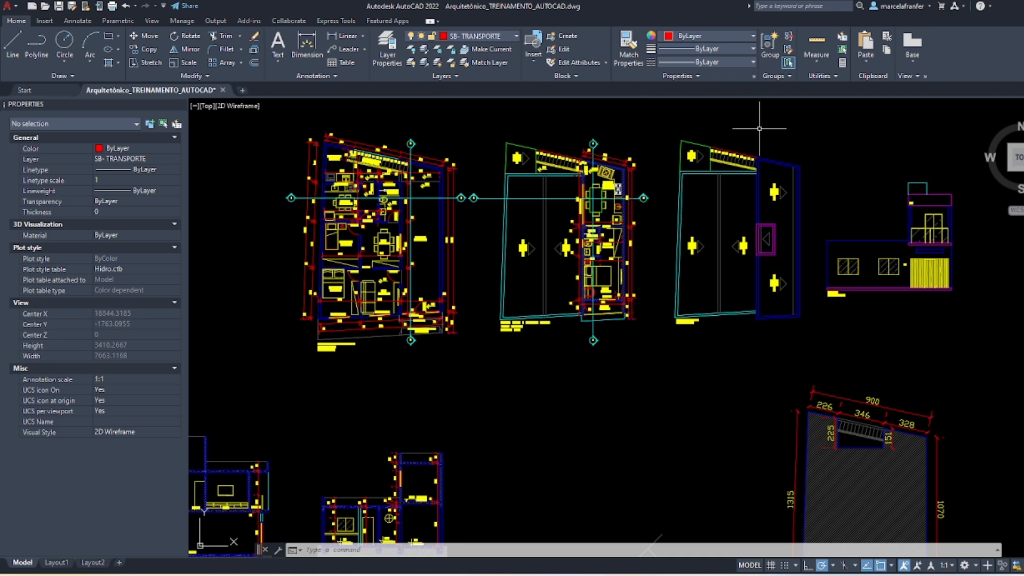
Inspect the properties of the blue wall line beside the LAVANDERIA on the ground-floor plan, and clear the selection
scroll(302, 156, "up", 2)
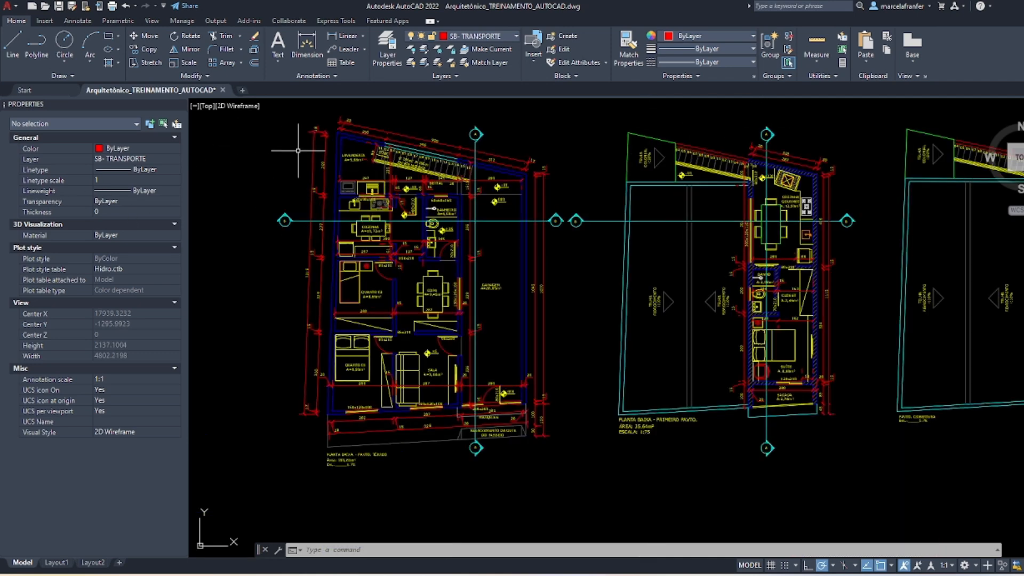
scroll(331, 159, "up", 6)
left_click(358, 159)
left_click(331, 156)
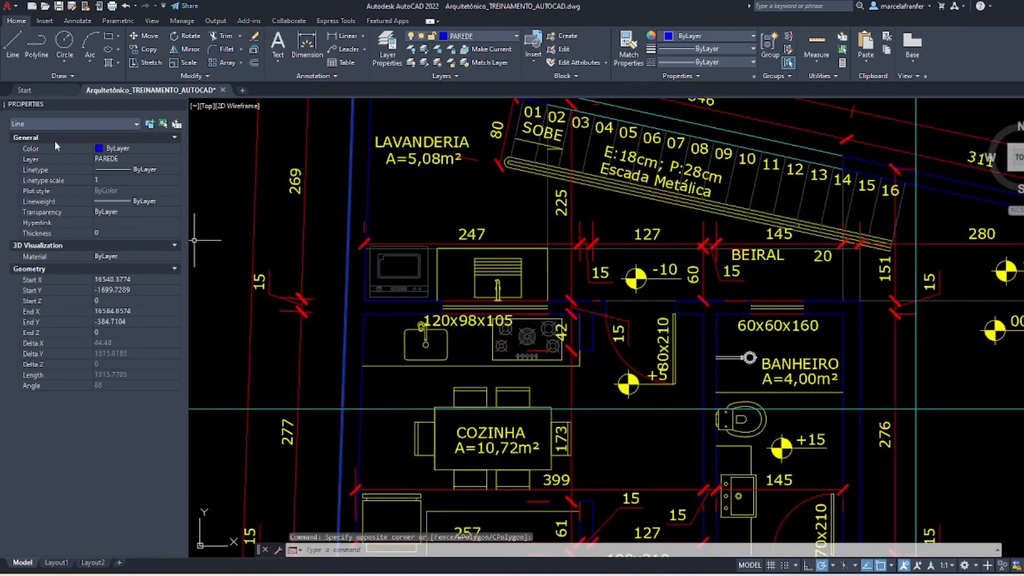
key("Escape")
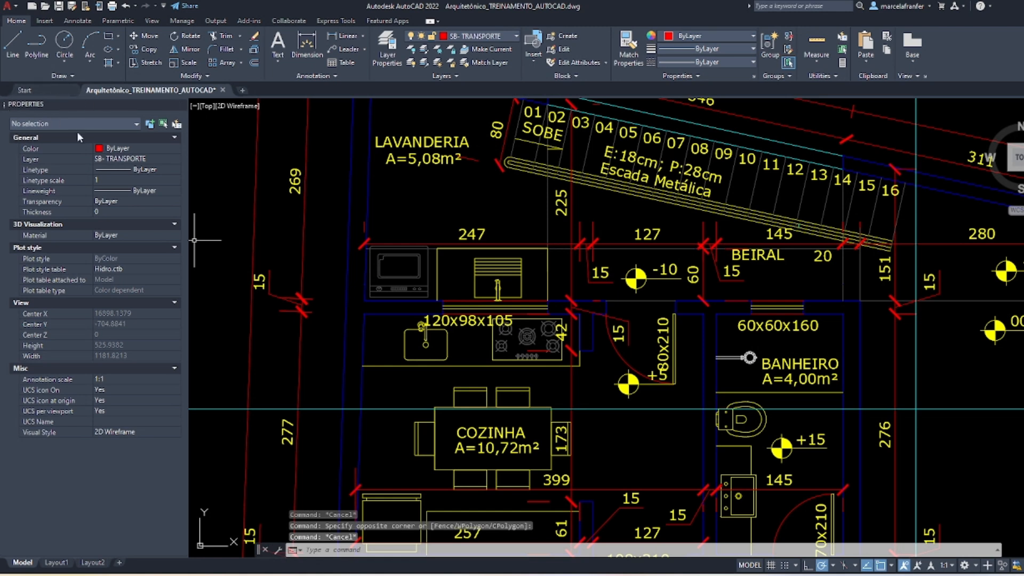
left_click(357, 177)
left_click(284, 160)
key("Escape")
Inspect the properties of the COZINHA text label, clear the selection, and check the wall beside the GARAGEM
left_click(480, 433)
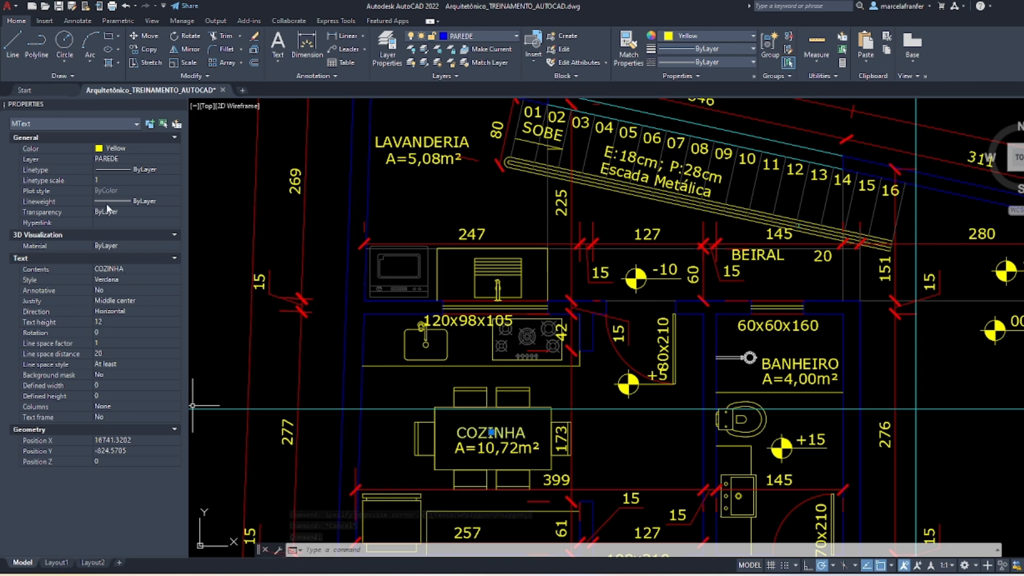
key("Escape")
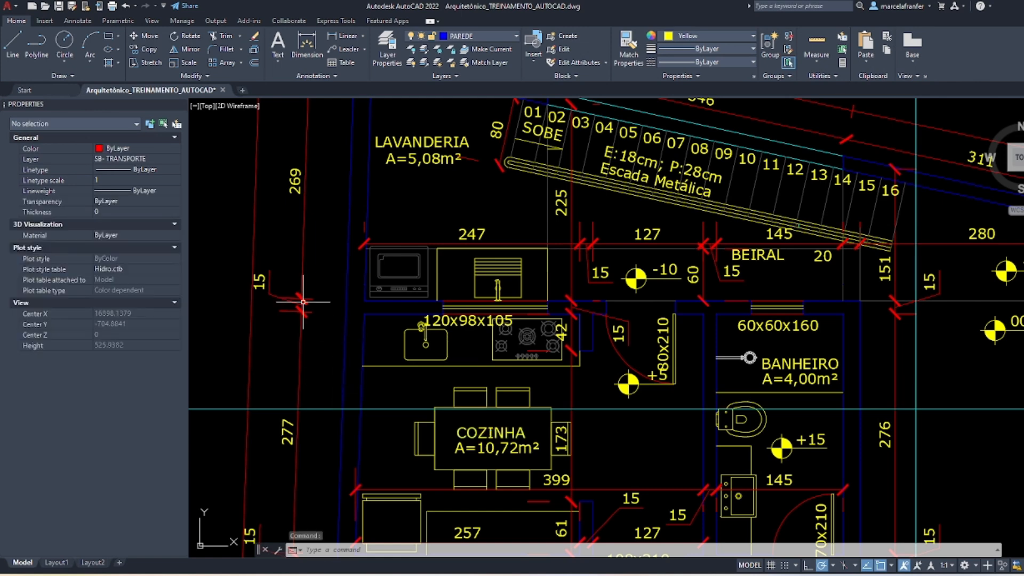
scroll(336, 268, "down", 5)
scroll(536, 426, "up", 3)
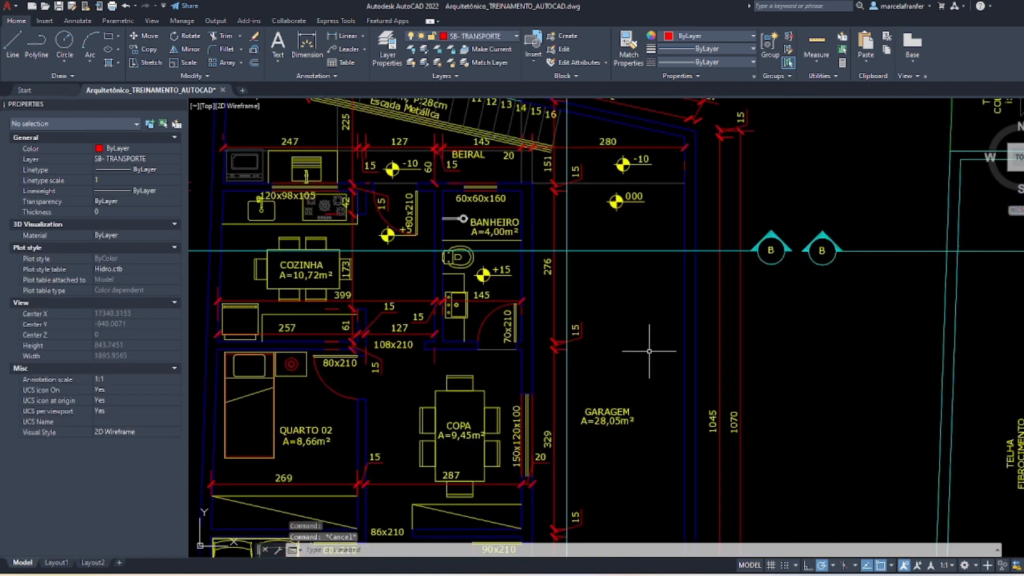
left_click(685, 303)
key("Escape")
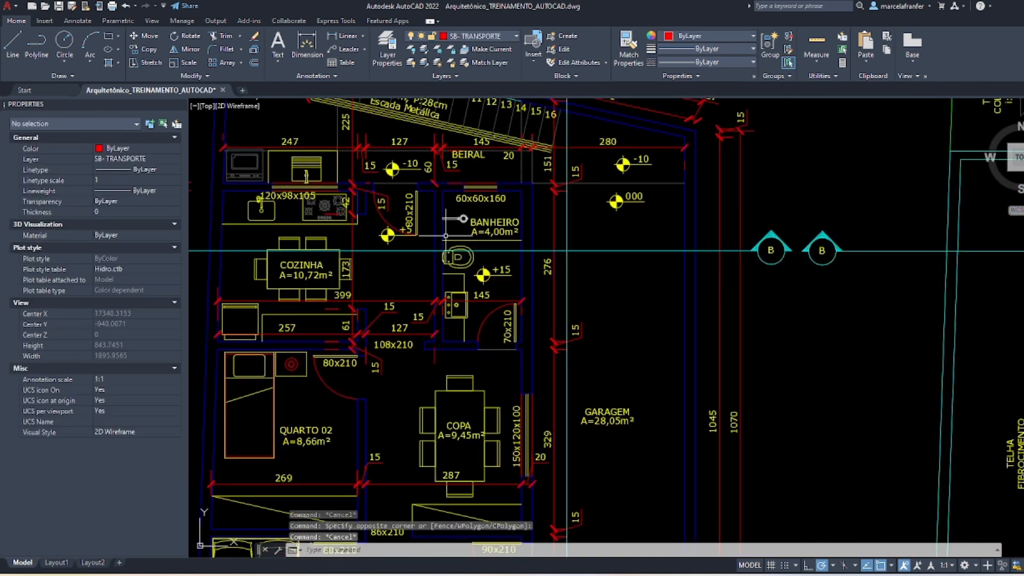
Close the Properties palette while viewing the first-floor plan
scroll(268, 179, "down", 3)
scroll(416, 200, "down", 2)
scroll(810, 201, "up", 4)
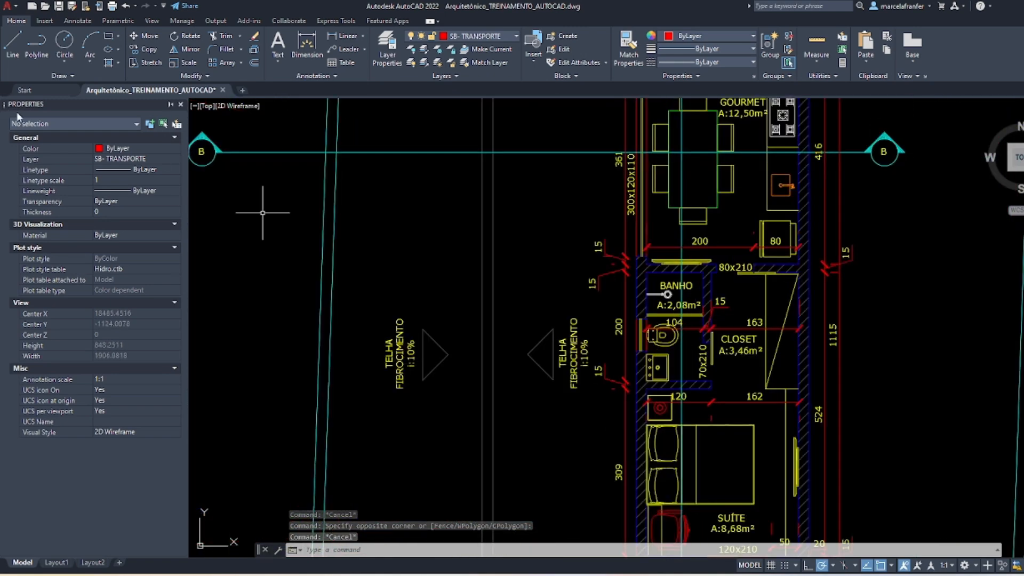
left_click(181, 104)
scroll(334, 236, "down", 3)
scroll(288, 256, "up", 3)
scroll(412, 256, "down", 3)
scroll(389, 256, "up", 3)
Reopen the Properties palette for the outer cyan roof line on the first-floor plan, and clear the selection
left_click(368, 252)
left_click(337, 230)
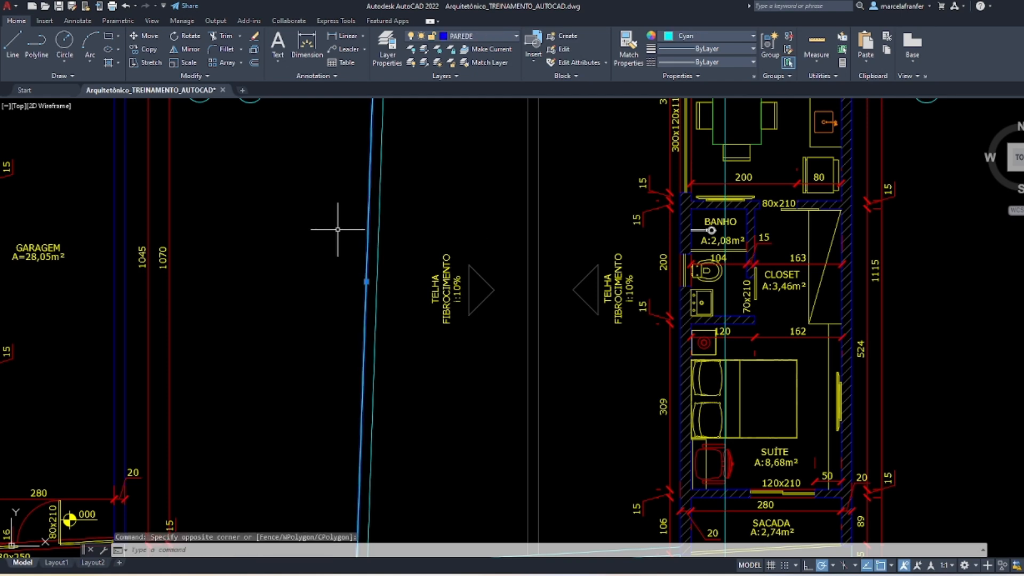
right_click(284, 234)
left_click(345, 502)
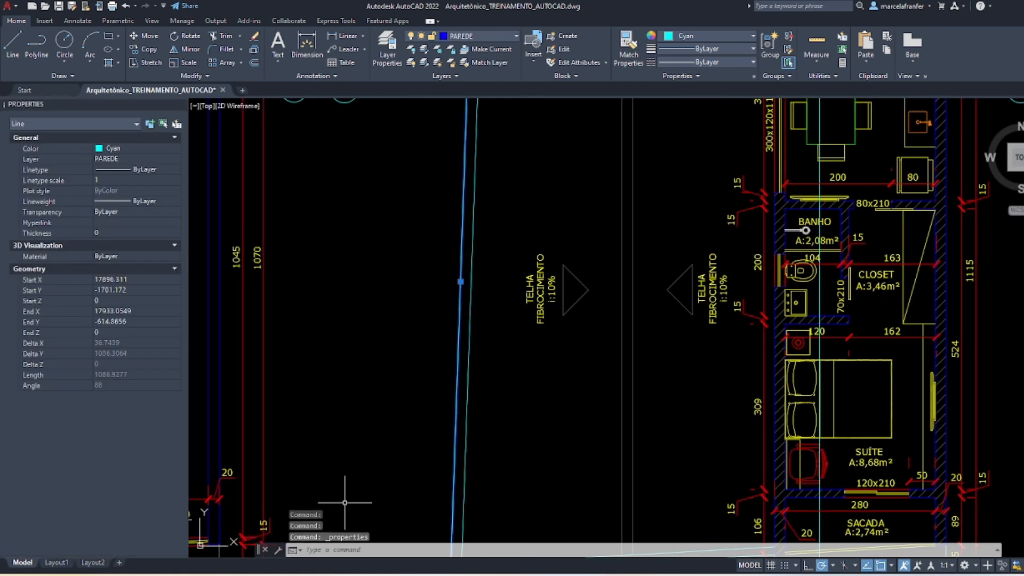
key("Escape")
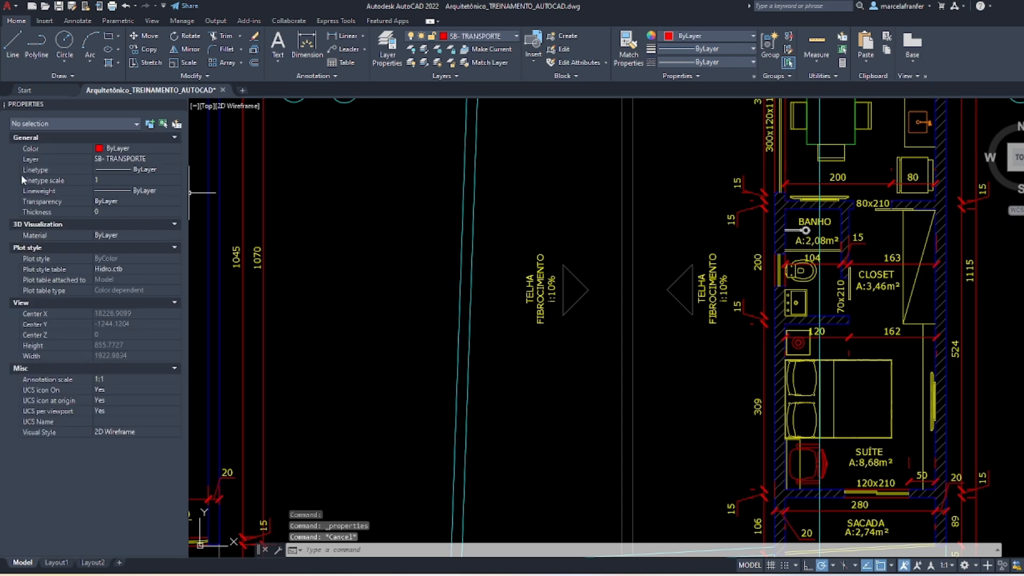
scroll(298, 254, "down", 7)
scroll(231, 227, "up", 2)
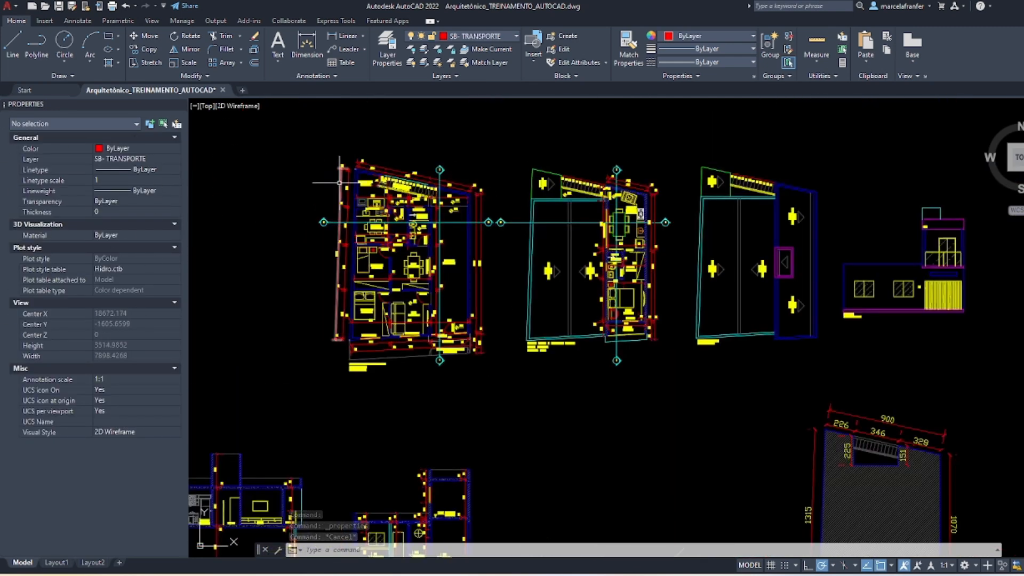
scroll(341, 184, "up", 4)
scroll(320, 179, "down", 4)
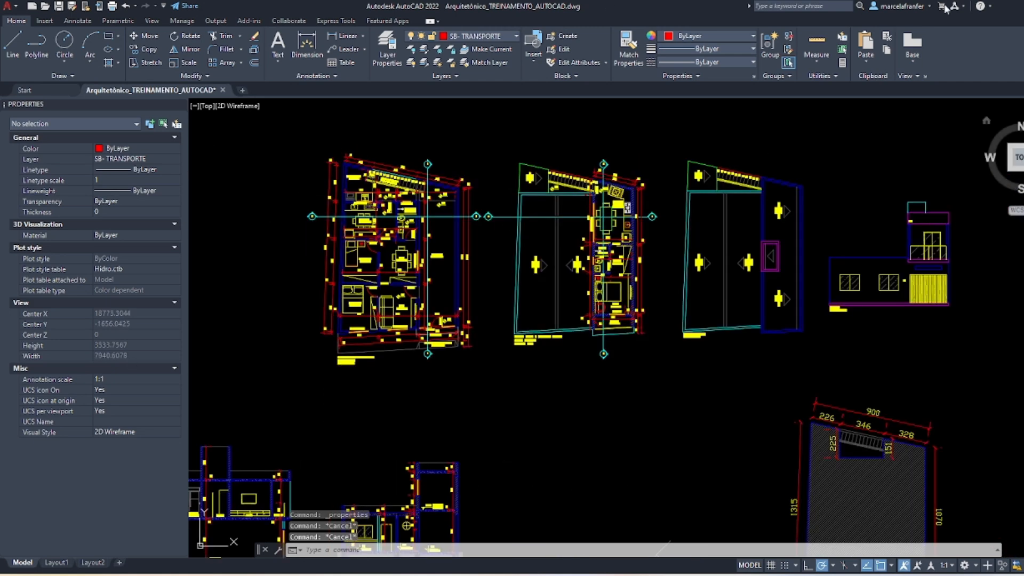
scroll(373, 384, "down", 2)
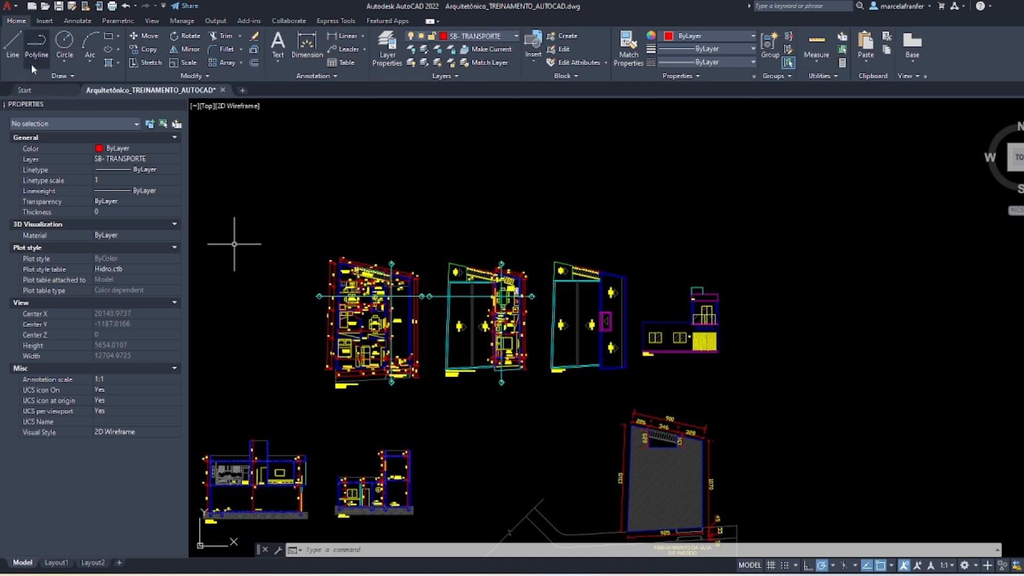
Go through every ribbon tool category from Insert to Featured Apps in order, and return to the Home tools
left_click(46, 21)
left_click(86, 21)
left_click(114, 20)
left_click(154, 21)
left_click(182, 21)
left_click(216, 21)
left_click(249, 21)
left_click(289, 21)
left_click(336, 21)
left_click(379, 20)
left_click(18, 22)
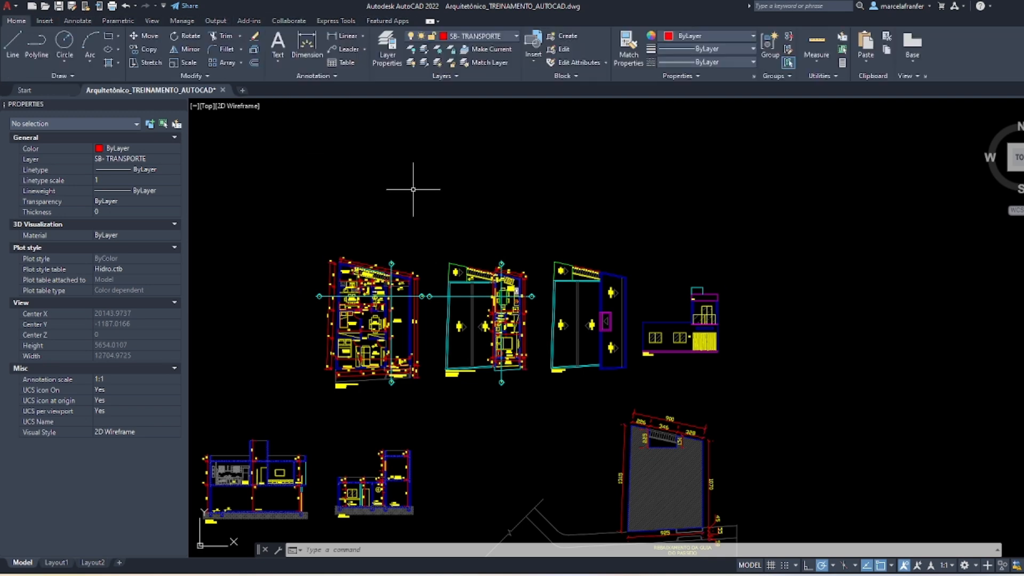
key("Escape")
key("Escape")
Draw a diagonal line about 241 units long at 135° in the empty area above the ground-floor plan
scroll(400, 263, "up", 5)
scroll(475, 142, "down", 8)
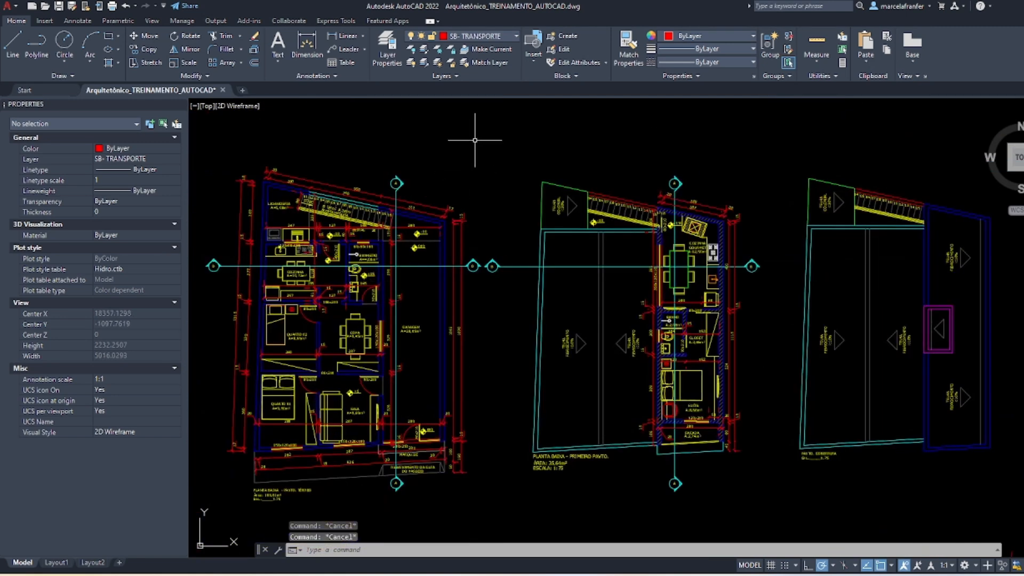
scroll(410, 213, "up", 4)
type("l")
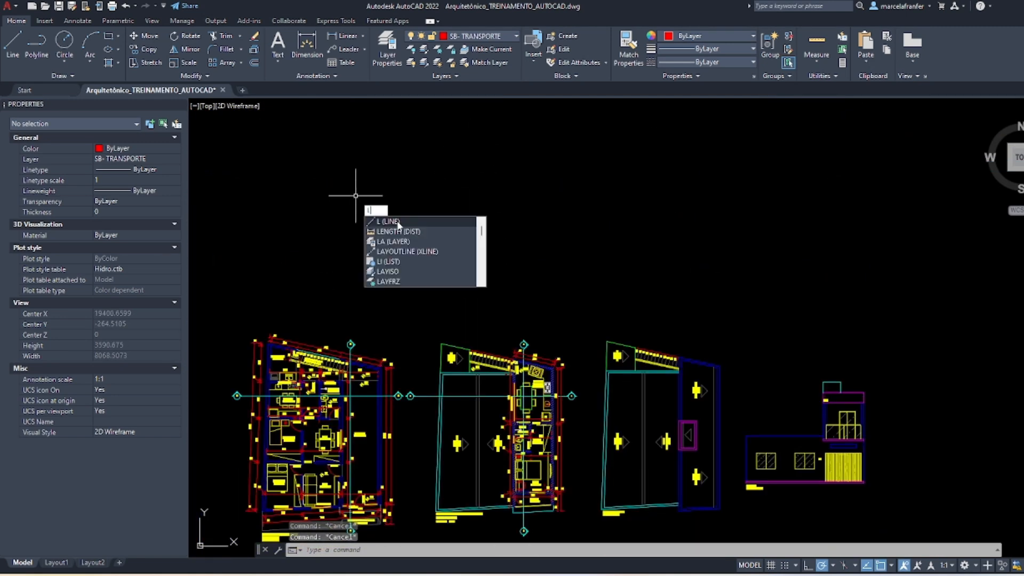
key("Return")
left_click(385, 225)
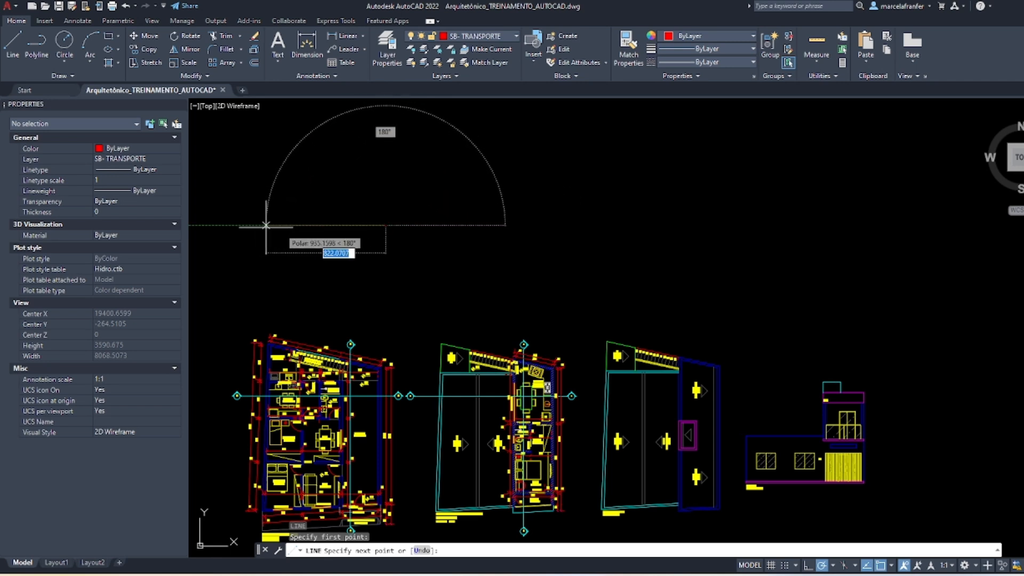
scroll(299, 218, "up", 6)
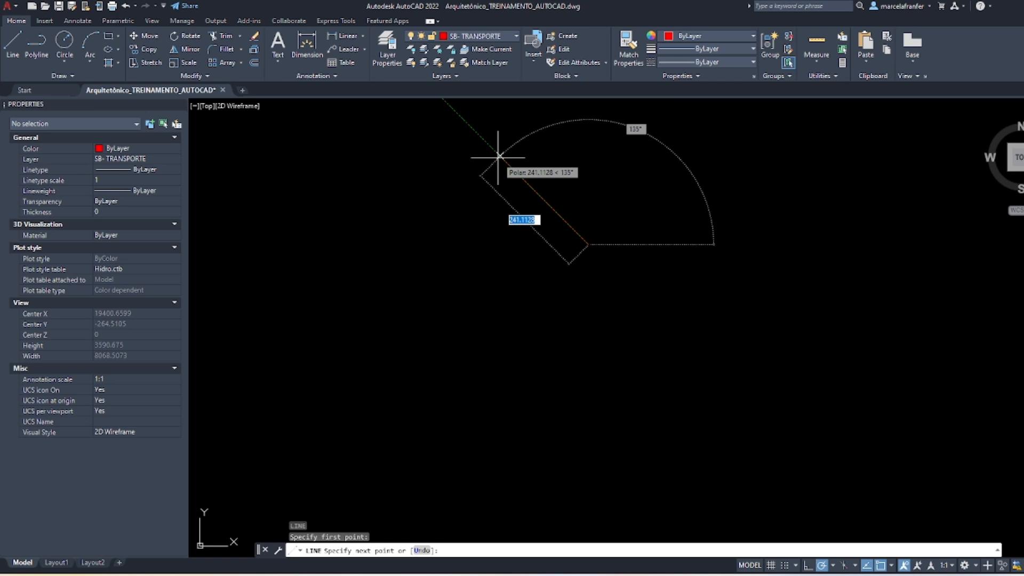
left_click(498, 157)
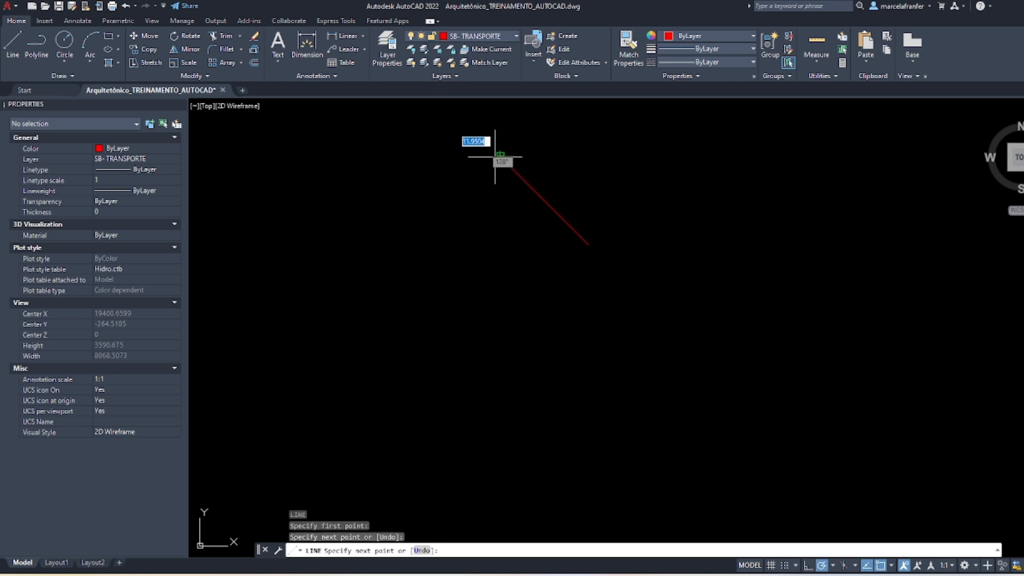
key("Return")
key("Return")
left_click(589, 245)
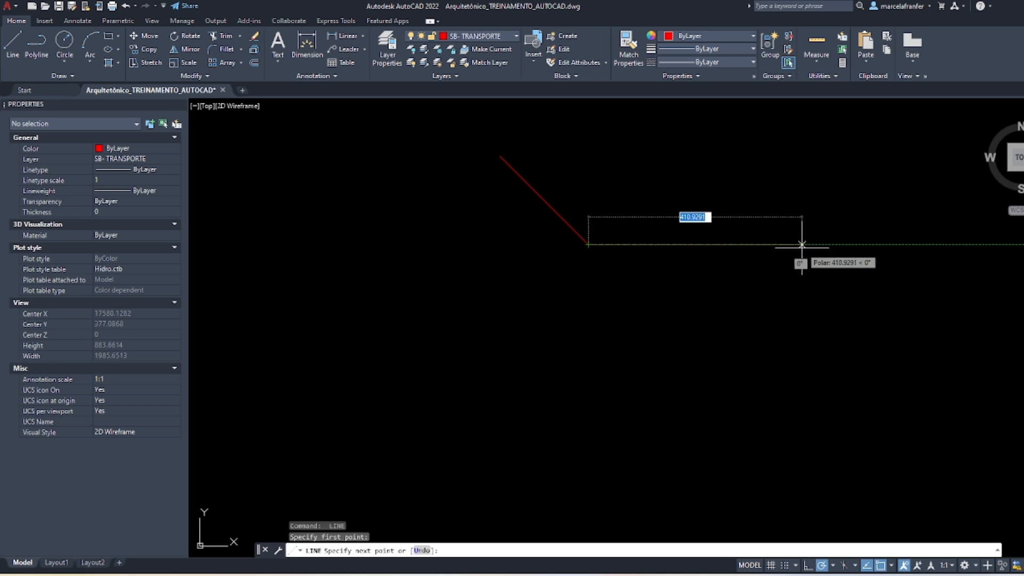
key("Escape")
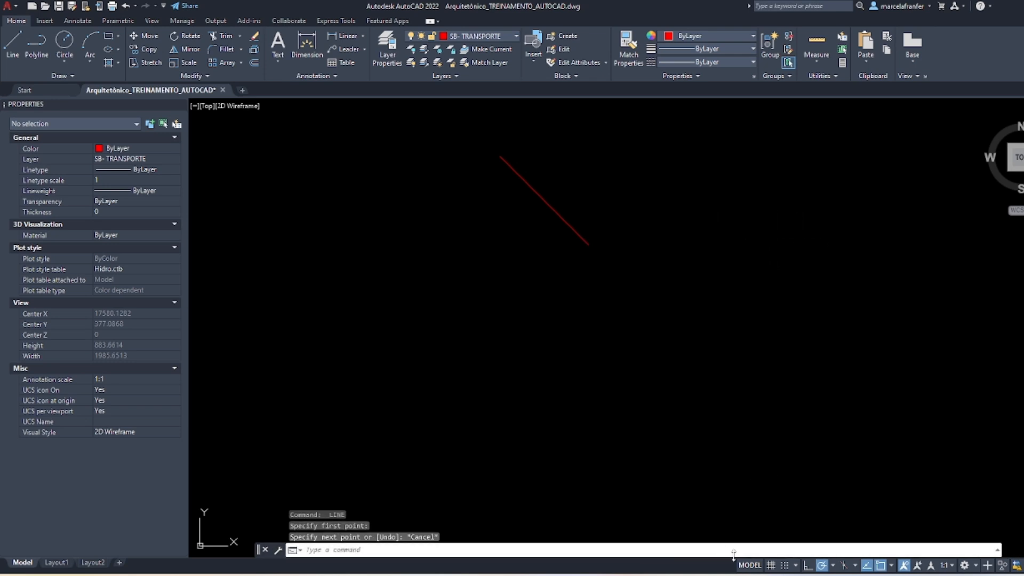
Turn on the drawing grid, inspect it around the diagonal line and floor plans, and turn it off again
left_click(771, 565)
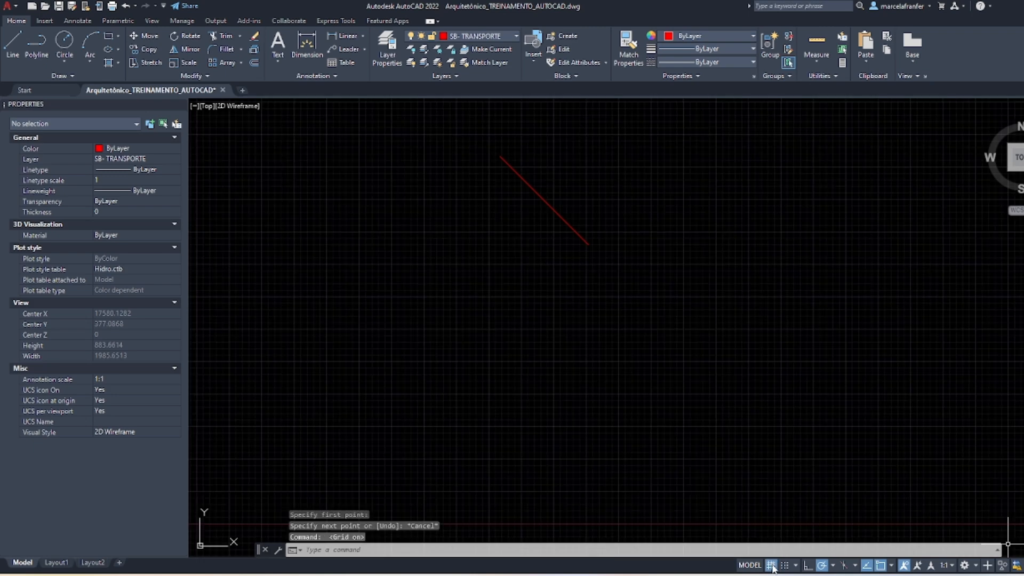
scroll(516, 189, "down", 6)
scroll(520, 428, "up", 6)
scroll(513, 326, "down", 4)
scroll(512, 326, "down", 2)
scroll(619, 151, "up", 8)
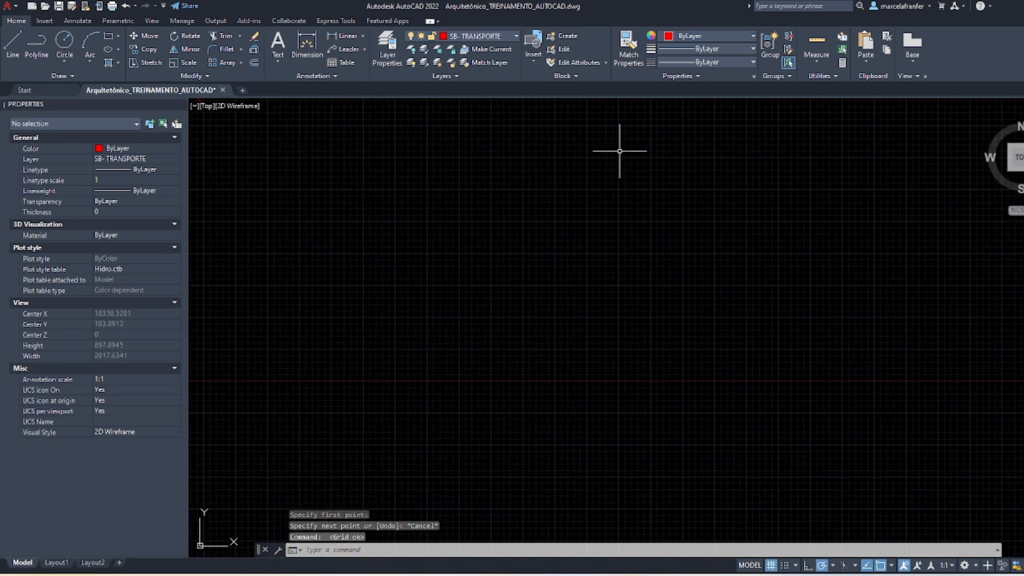
scroll(642, 322, "down", 8)
scroll(565, 250, "up", 2)
key("Escape")
scroll(571, 173, "up", 4)
scroll(532, 217, "down", 4)
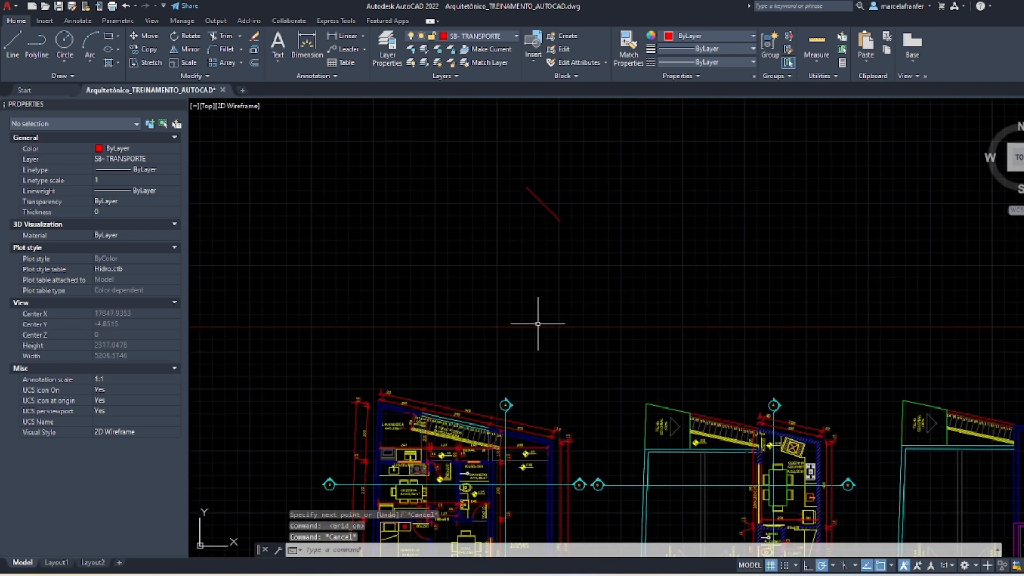
left_click(771, 566)
scroll(478, 118, "down", 2)
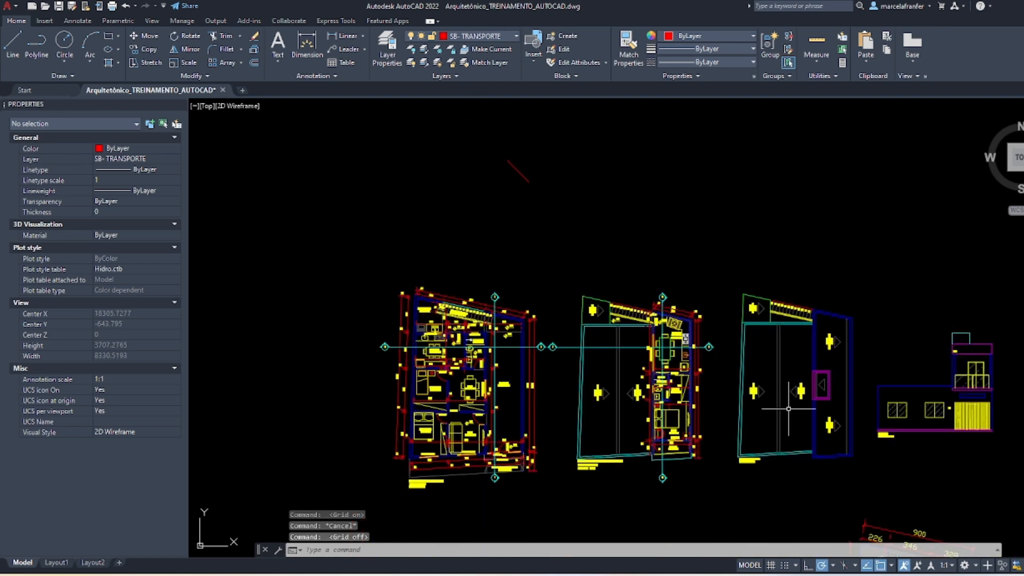
Review the polar tracking angle increments, and switch from polar tracking to Ortho mode
left_click(833, 567)
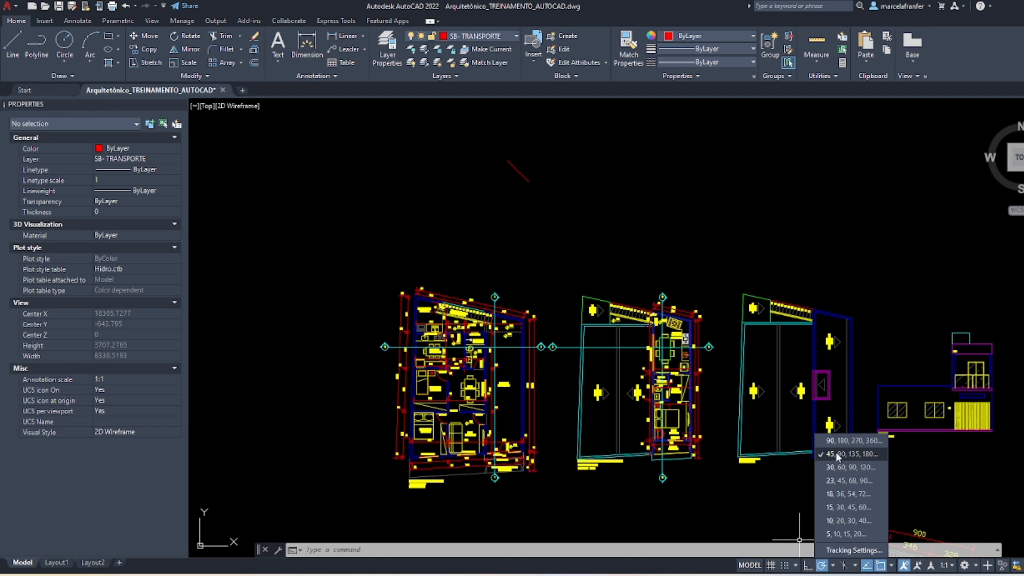
left_click(823, 566)
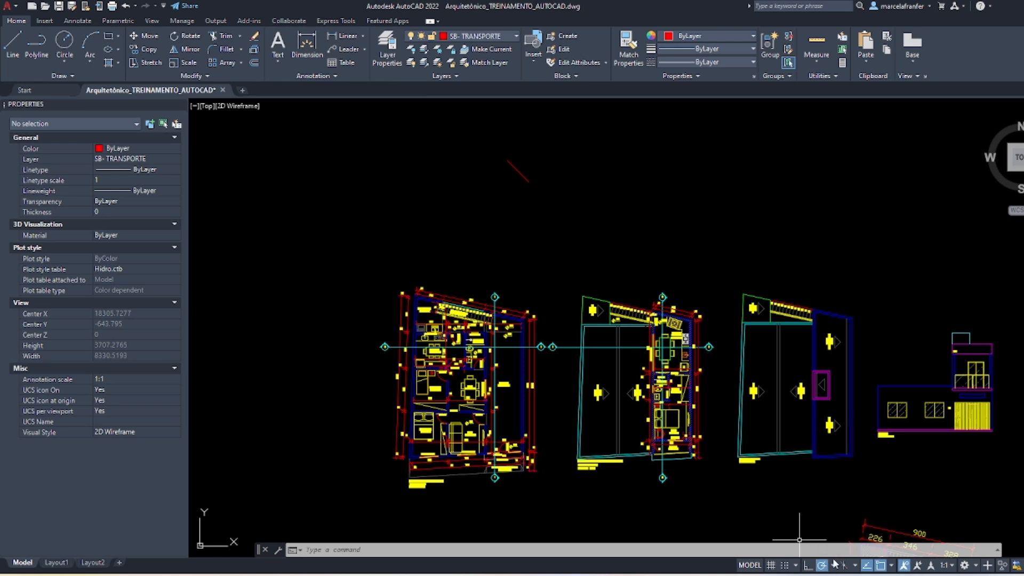
left_click(807, 566)
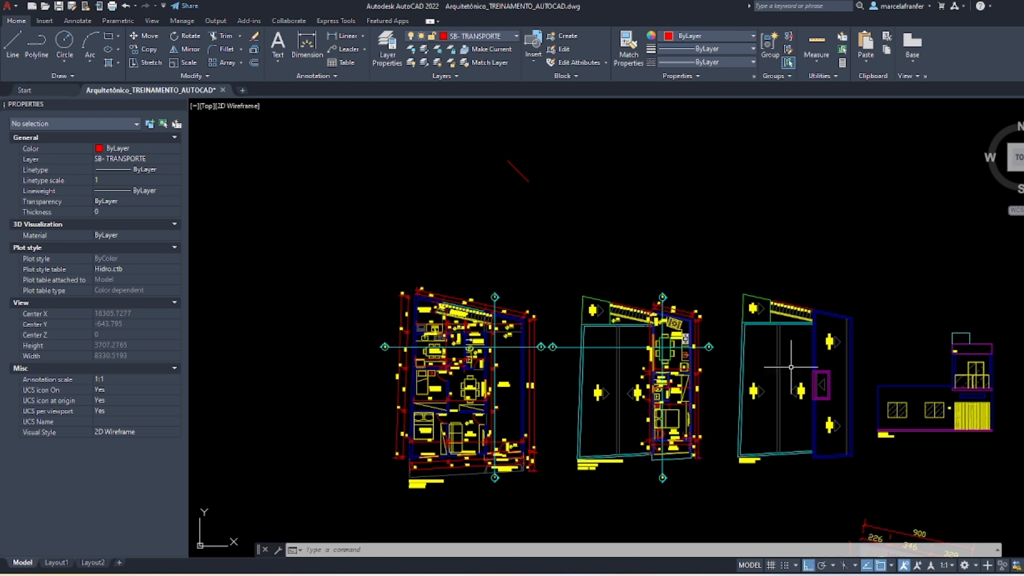
Try a vertical Ortho-constrained line in the empty area above the floor plans, and cancel it
type("l")
key("Return")
left_click(699, 233)
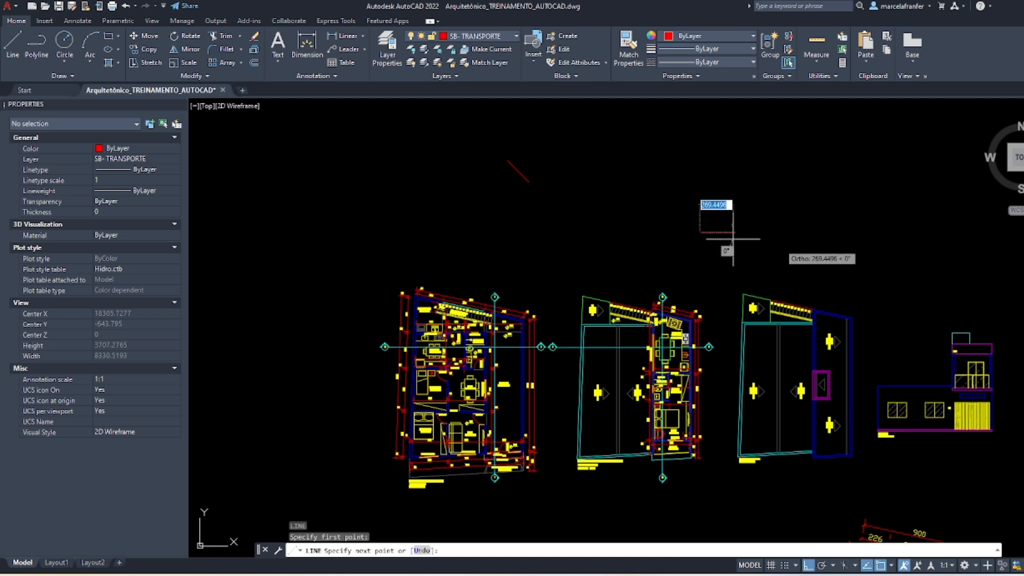
scroll(720, 176, "up", 6)
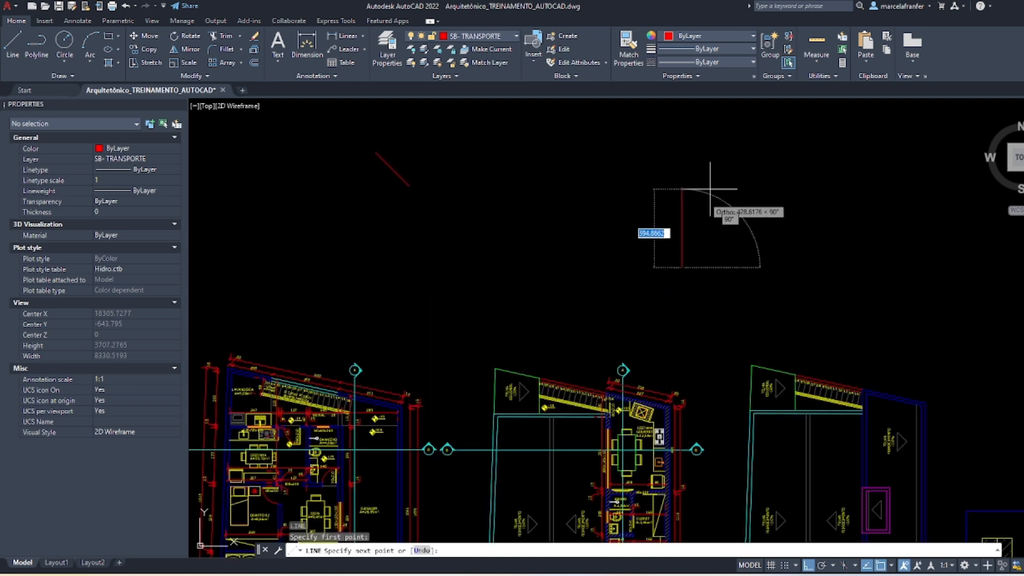
scroll(688, 318, "up", 6)
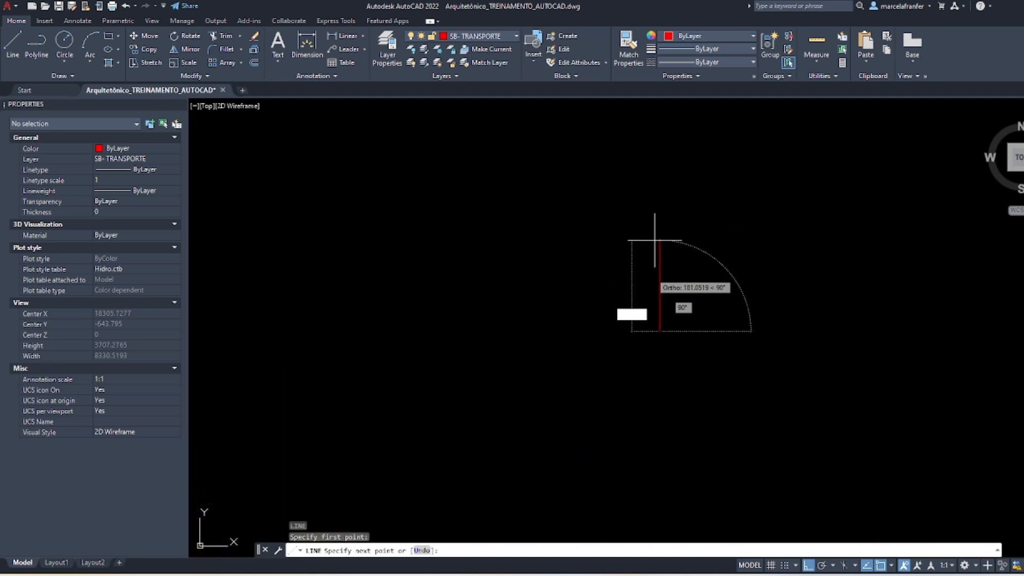
key("Escape")
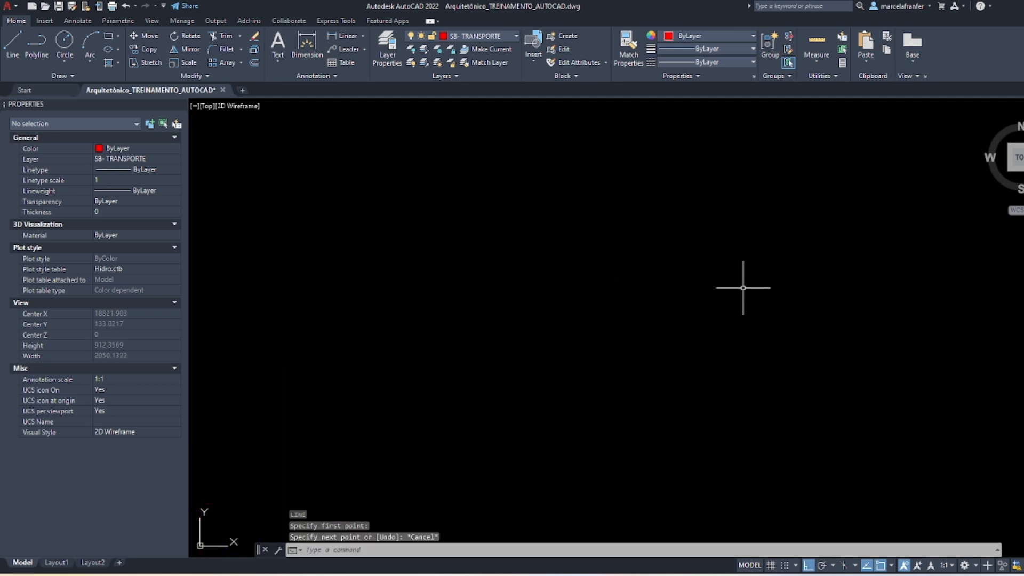
Switch back to polar tracking and review its angle increments, keeping the 45, 90, 135, 180 option
left_click(824, 567)
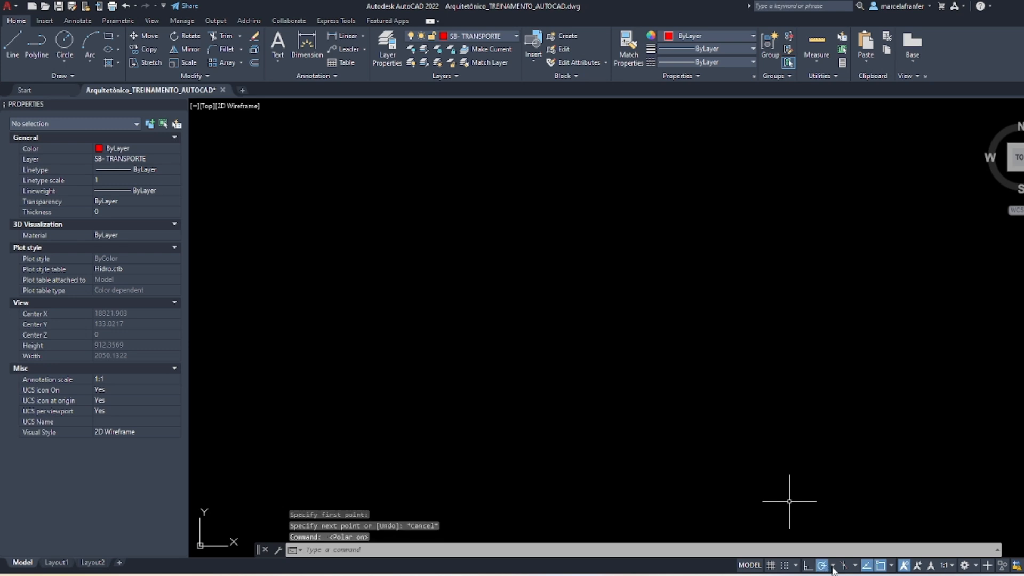
left_click(833, 566)
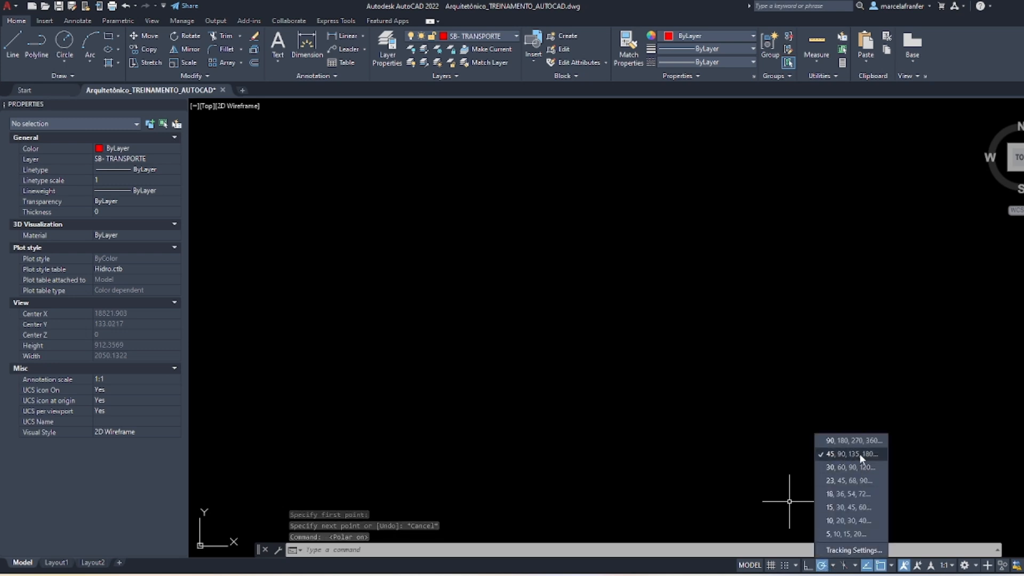
key("Escape")
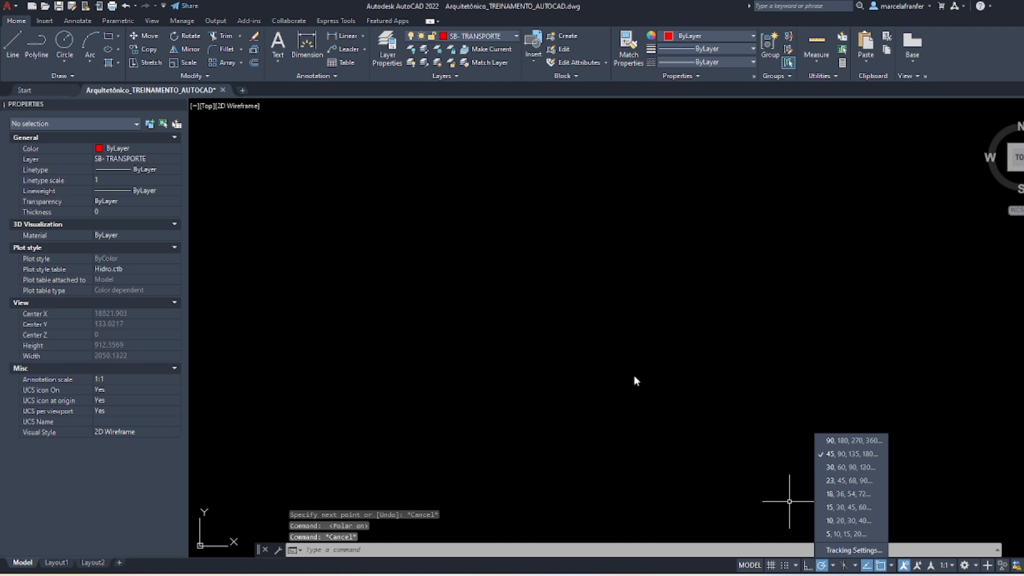
left_click(634, 377)
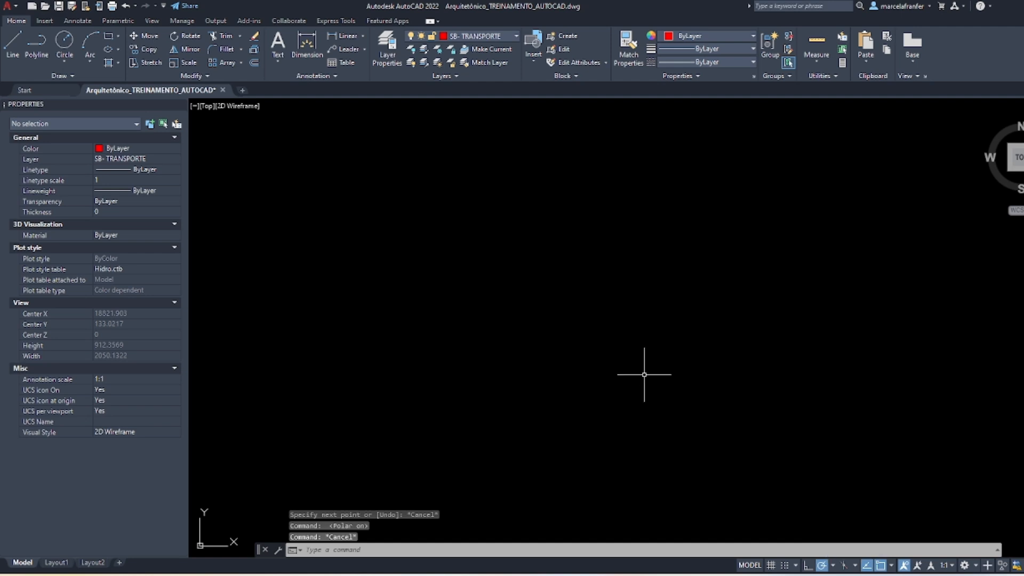
Toggle object snap off and on again, and review the list of available object snap types
left_click(885, 567)
left_click(885, 569)
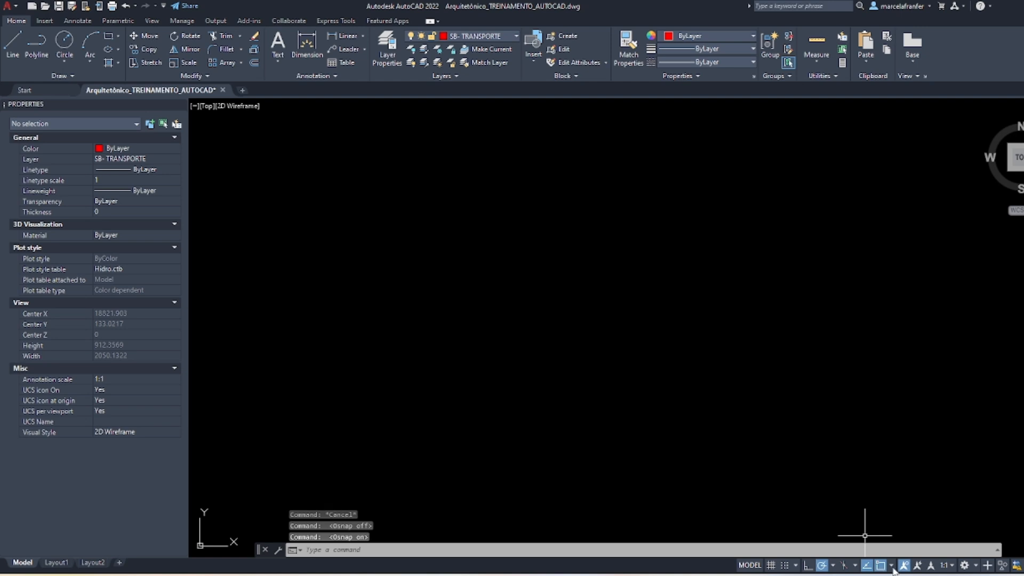
left_click(891, 567)
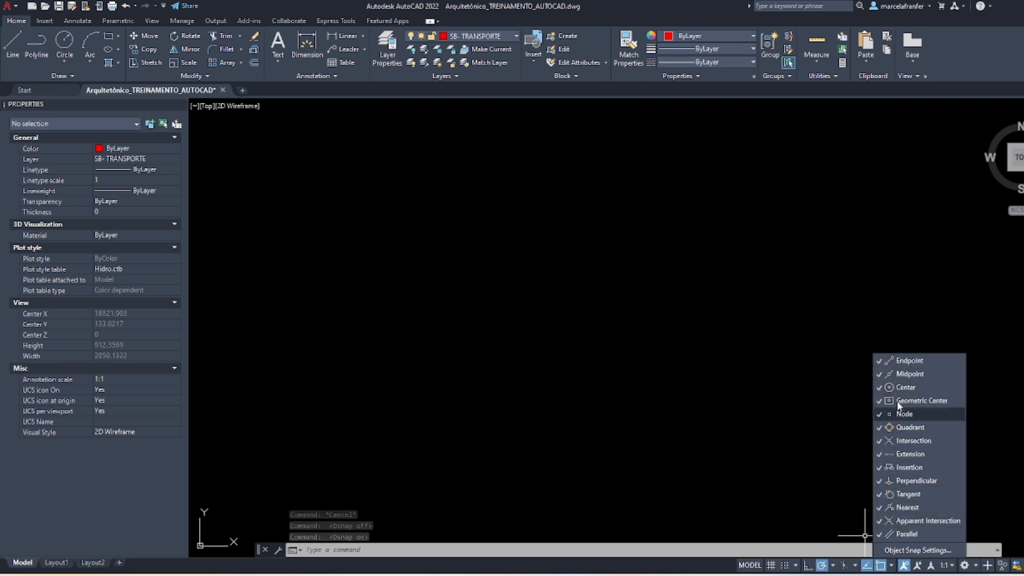
key("Escape")
scroll(805, 288, "down", 5)
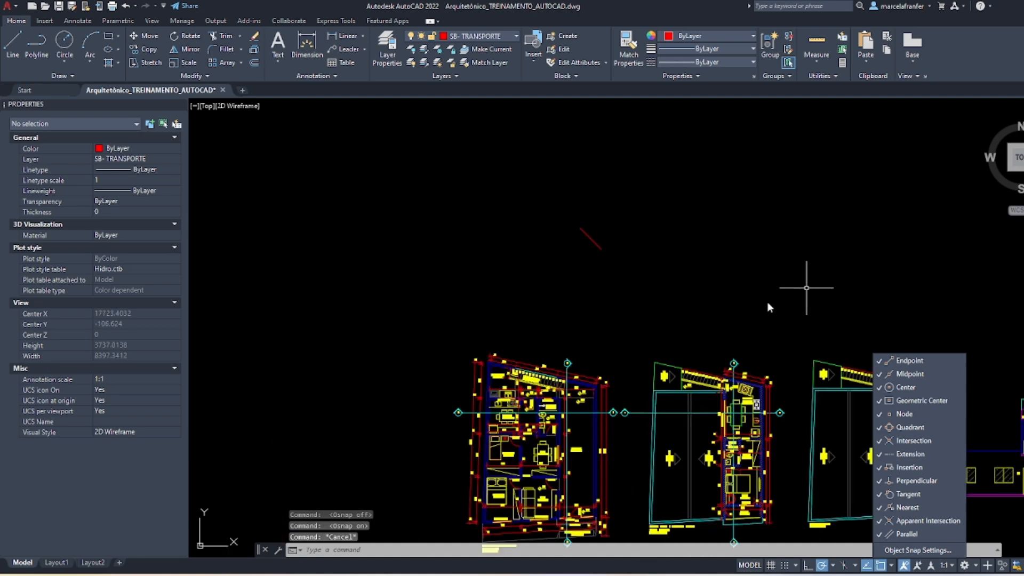
scroll(757, 366, "up", 2)
key("Escape")
Try a line from the midpoint of the grey ridge line on the roof plan, and cancel it
scroll(776, 366, "up", 3)
scroll(754, 346, "down", 4)
scroll(715, 339, "up", 8)
type("L")
key("Return")
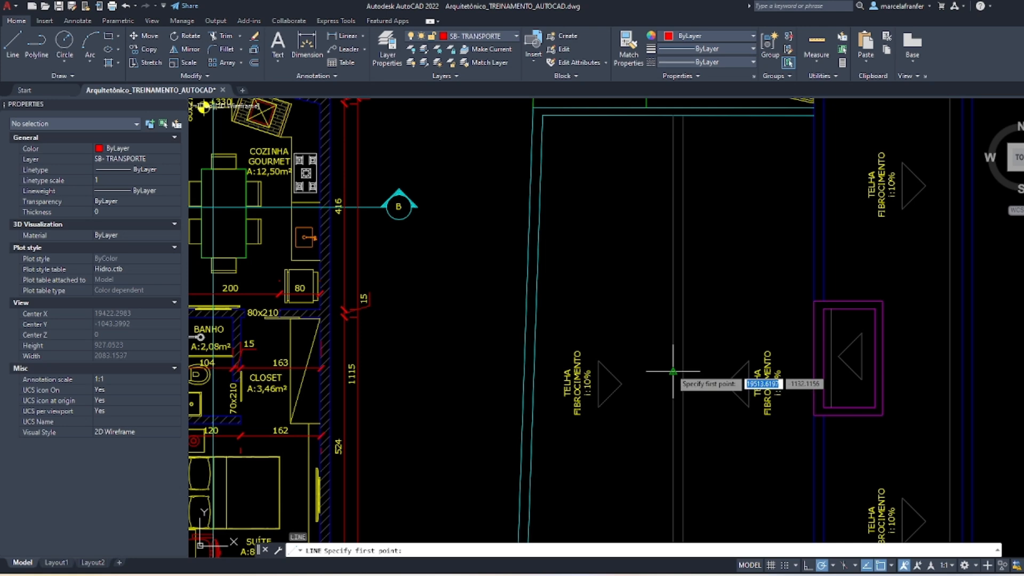
scroll(672, 376, "up", 6)
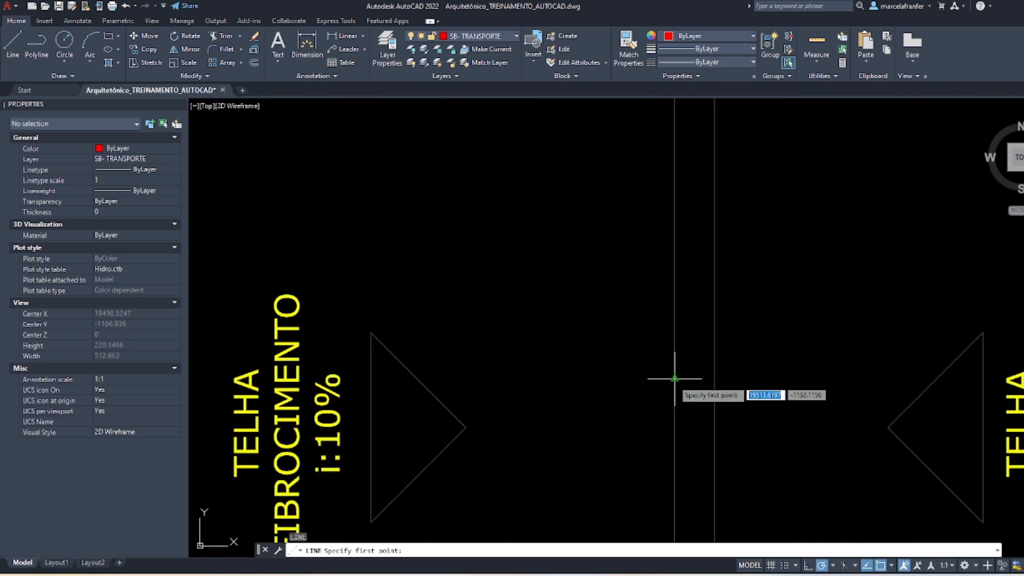
left_click(674, 378)
scroll(674, 378, "down", 7)
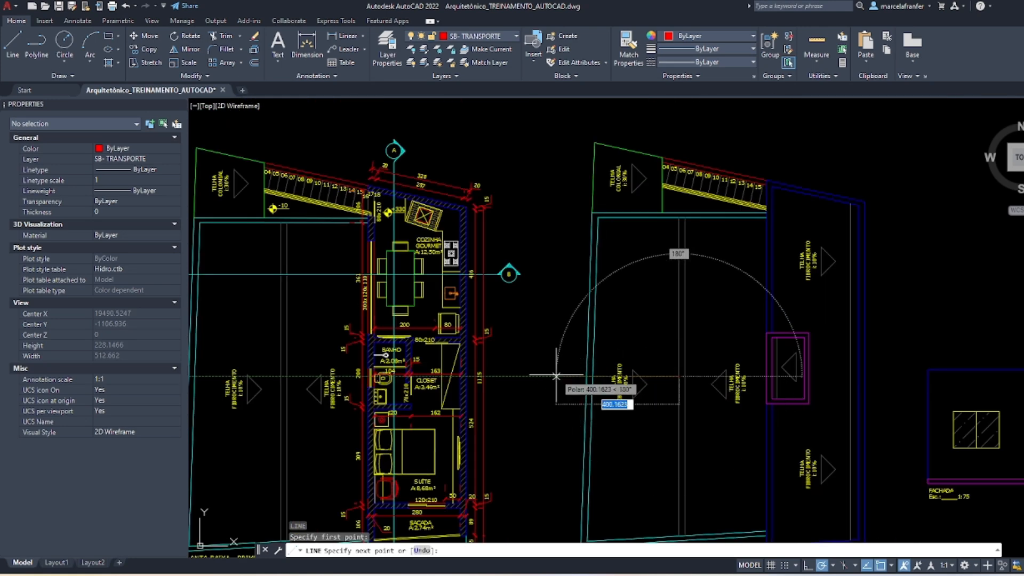
key("Escape")
Try the midpoint snap on the slope triangle beside the TELHA COLONIAL label with the Line command, and cancel
scroll(631, 153, "up", 6)
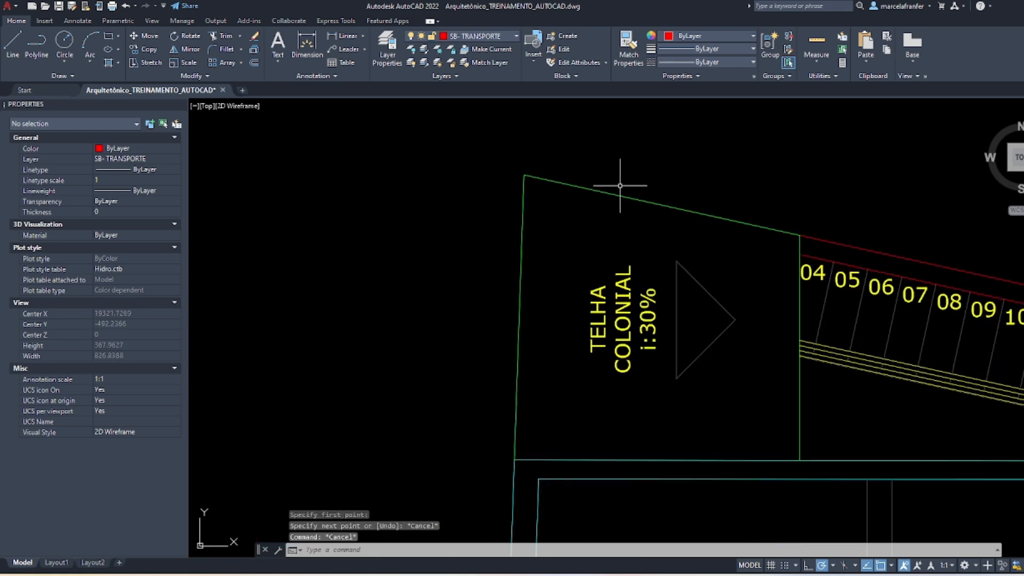
key("space")
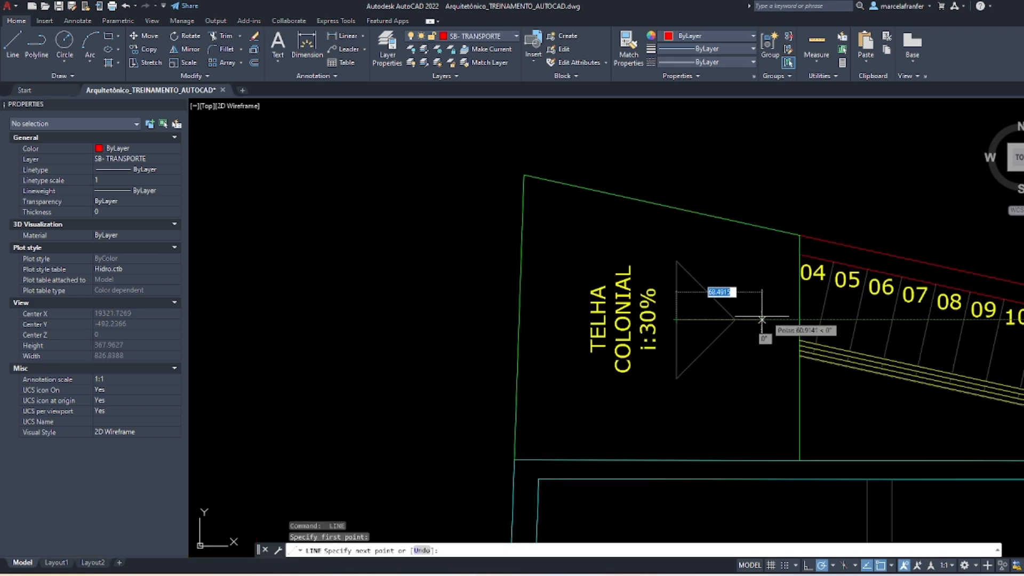
scroll(672, 320, "up", 2)
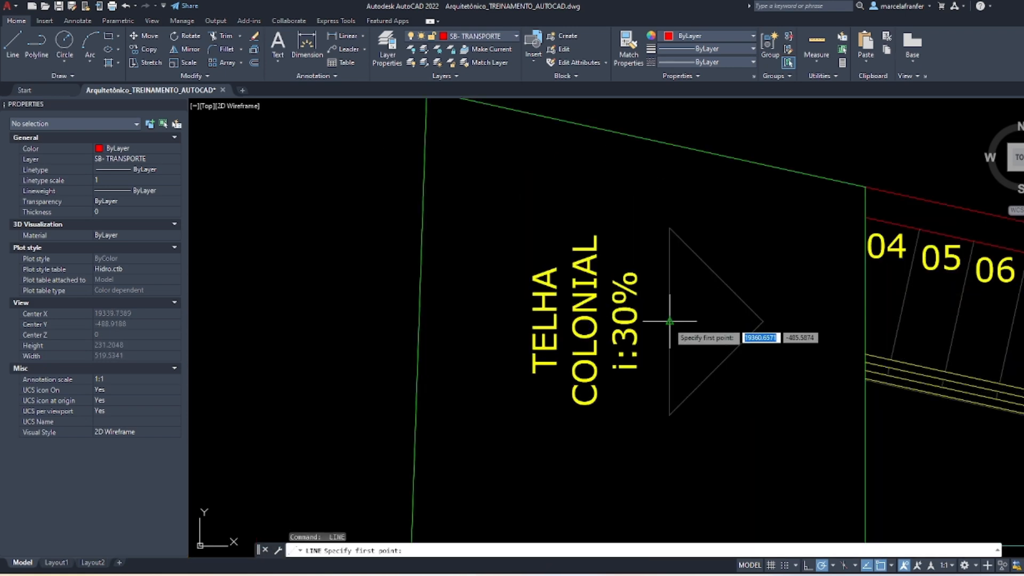
key("Escape")
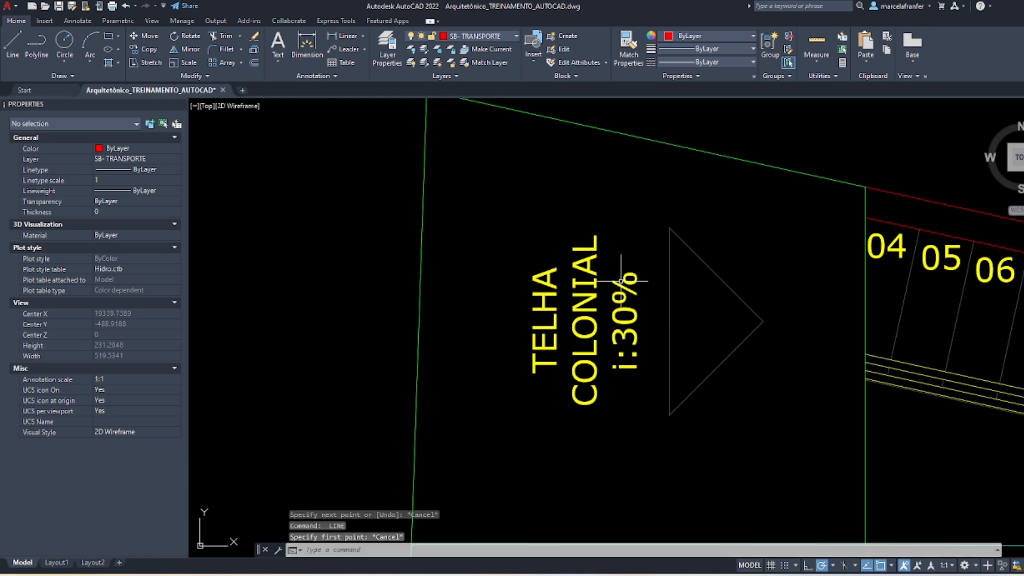
Try the endpoint snap with the Line command on the blue wall corners of the roof plan, and cancel
scroll(647, 290, "down", 9)
scroll(716, 268, "down", 3)
scroll(717, 268, "up", 12)
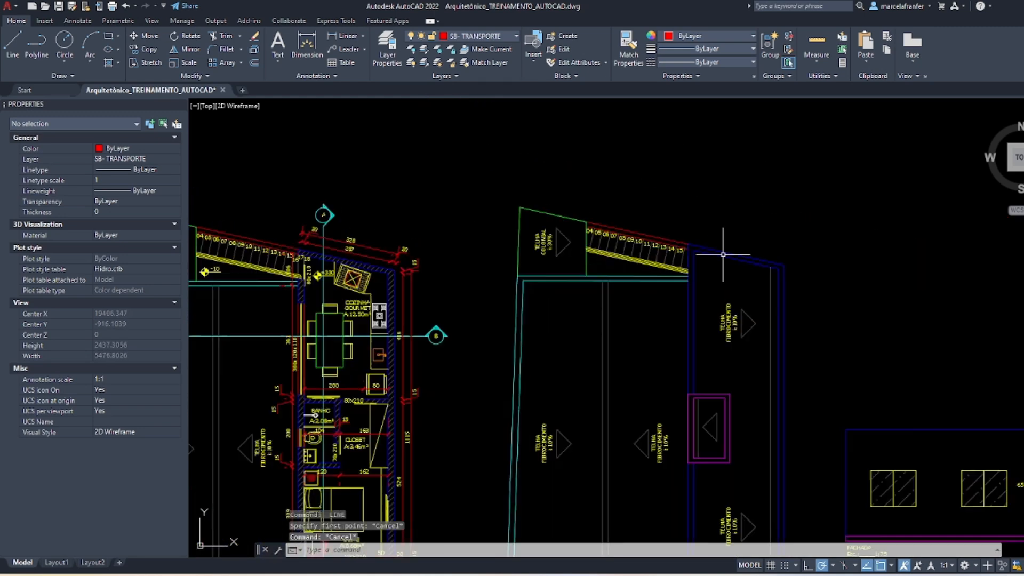
key("Return")
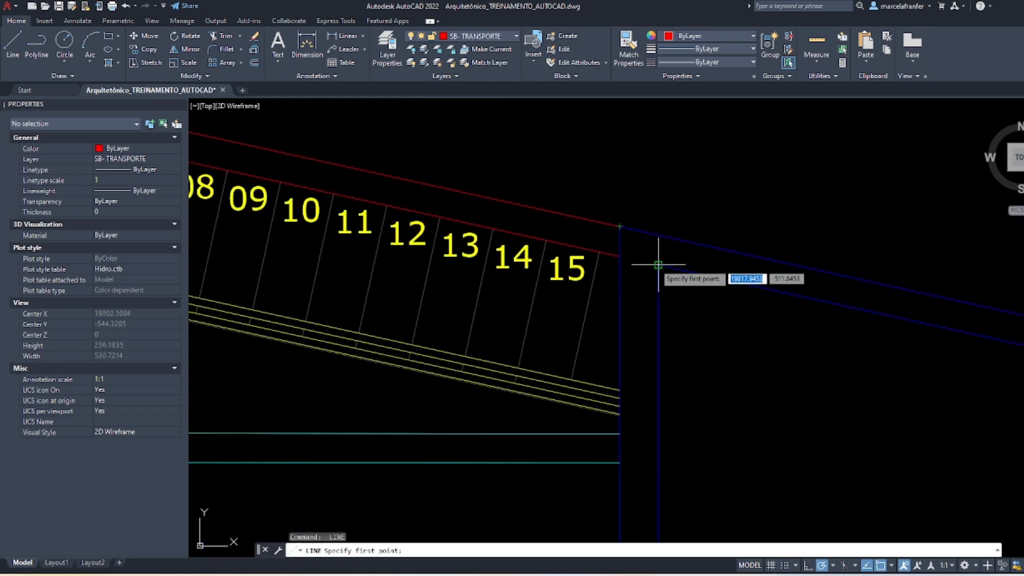
scroll(667, 272, "down", 4)
scroll(706, 283, "up", 6)
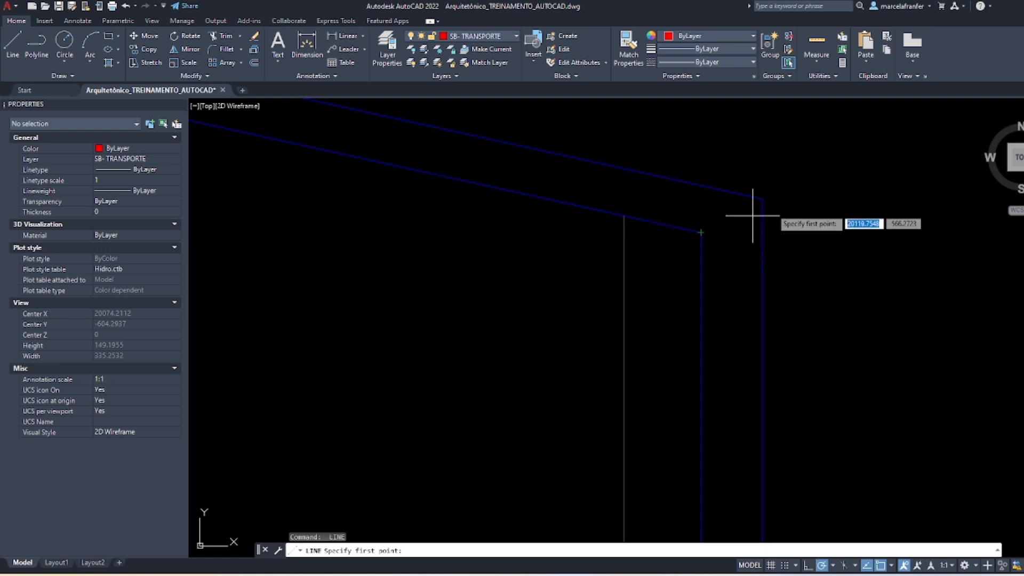
scroll(779, 192, "up", 2)
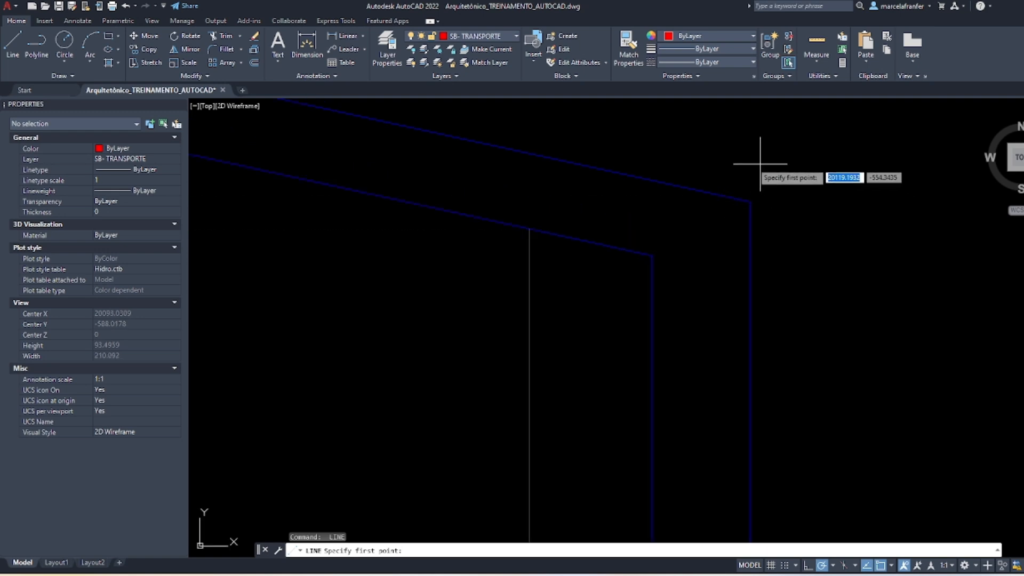
left_click(750, 202)
scroll(726, 248, "up", 2)
scroll(744, 195, "up", 2)
key("Escape")
key("space")
key("Escape")
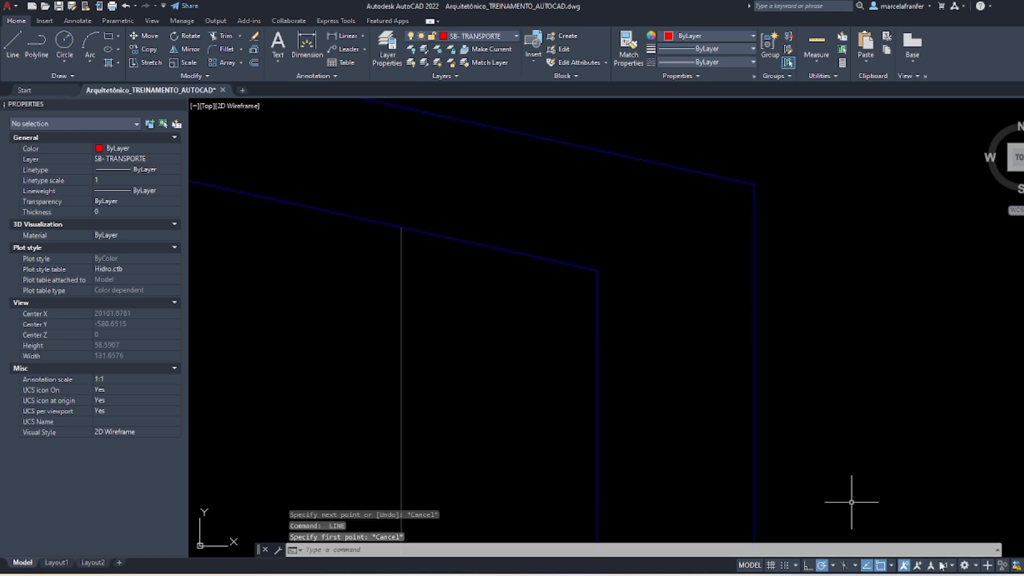
Look over the facade, sections, site plan and floor plans across the whole model space drawing
scroll(761, 256, "down", 10)
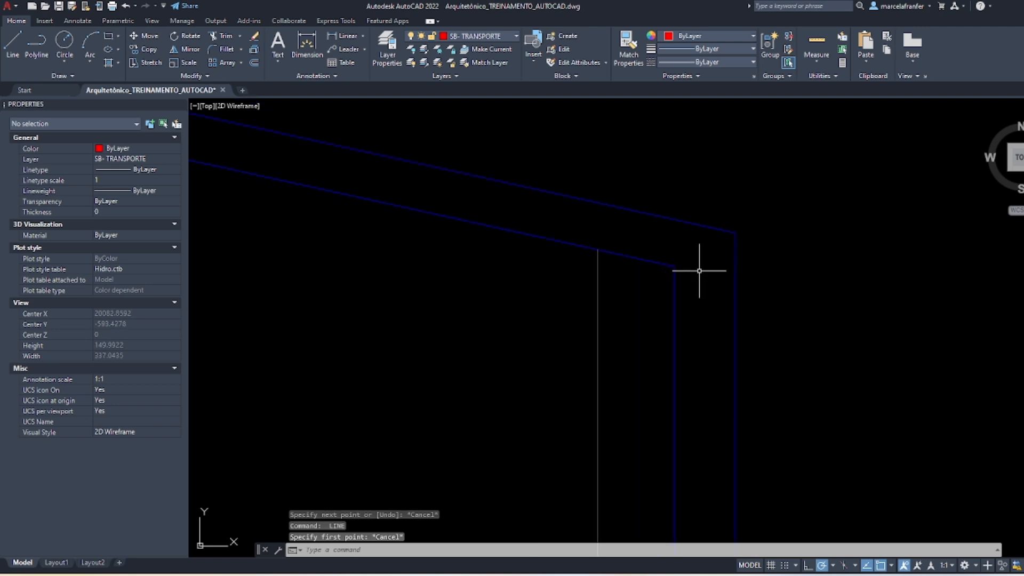
scroll(810, 540, "down", 6)
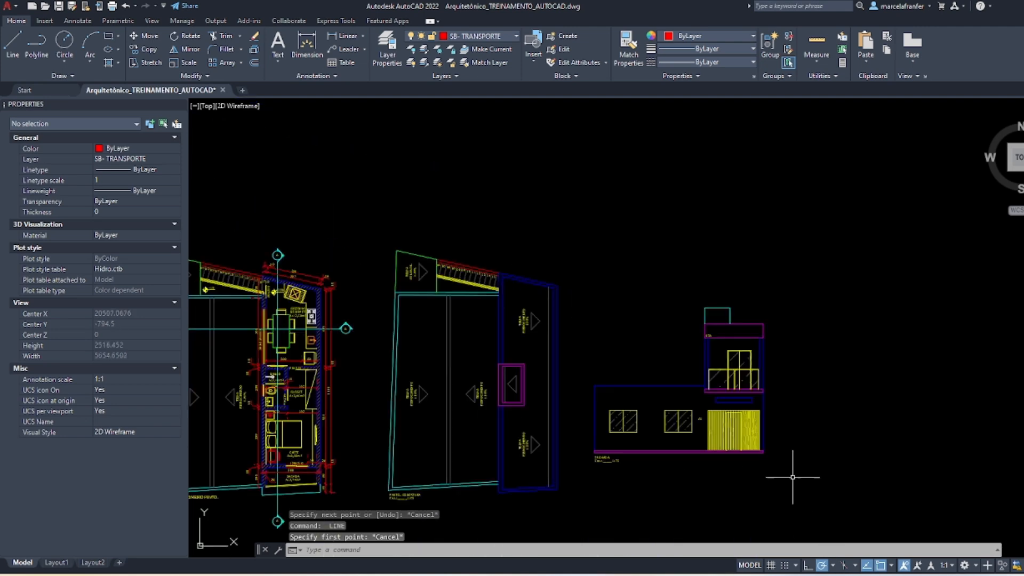
scroll(795, 279, "down", 8)
scroll(539, 207, "up", 6)
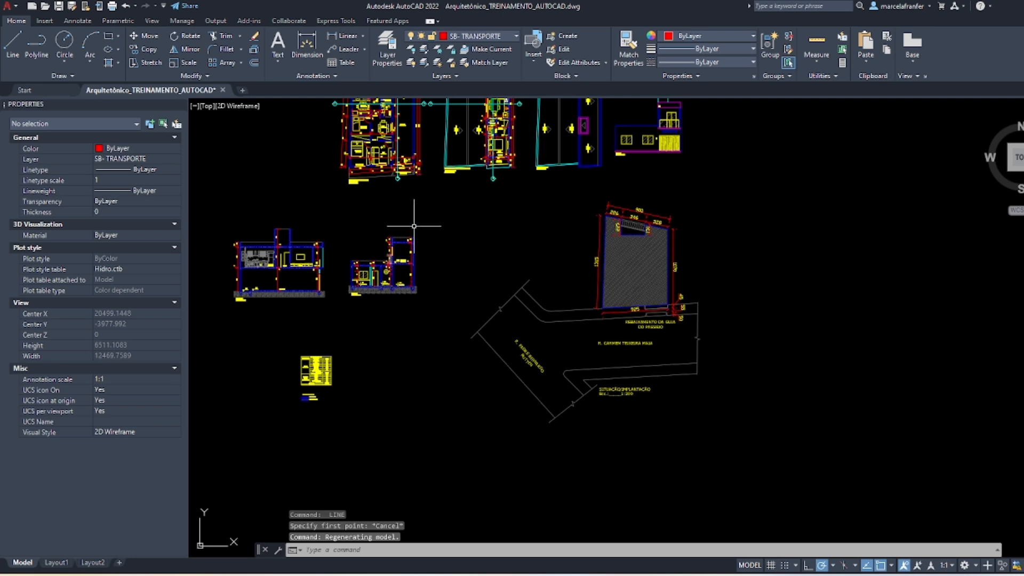
scroll(279, 309, "down", 2)
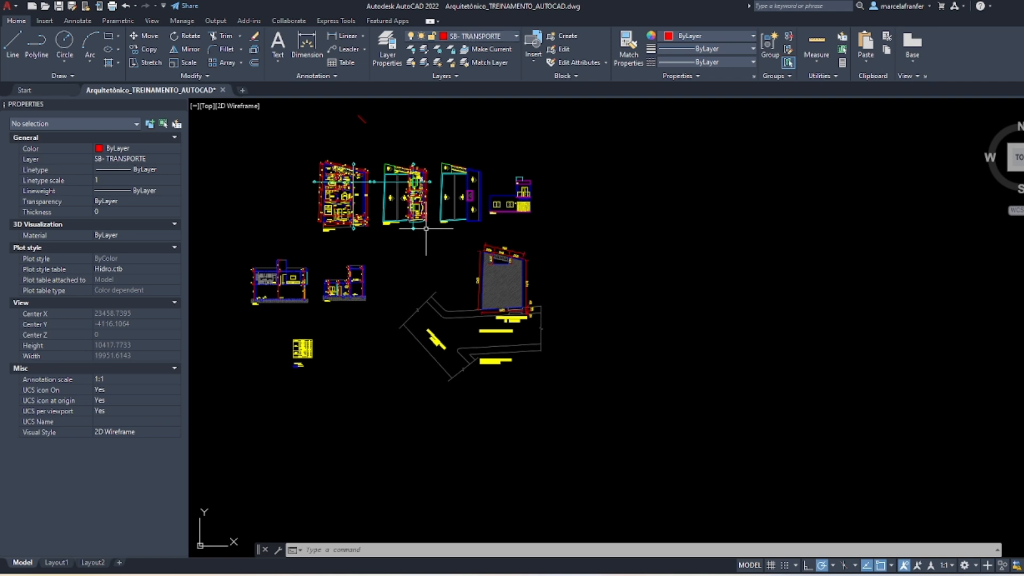
scroll(489, 169, "up", 2)
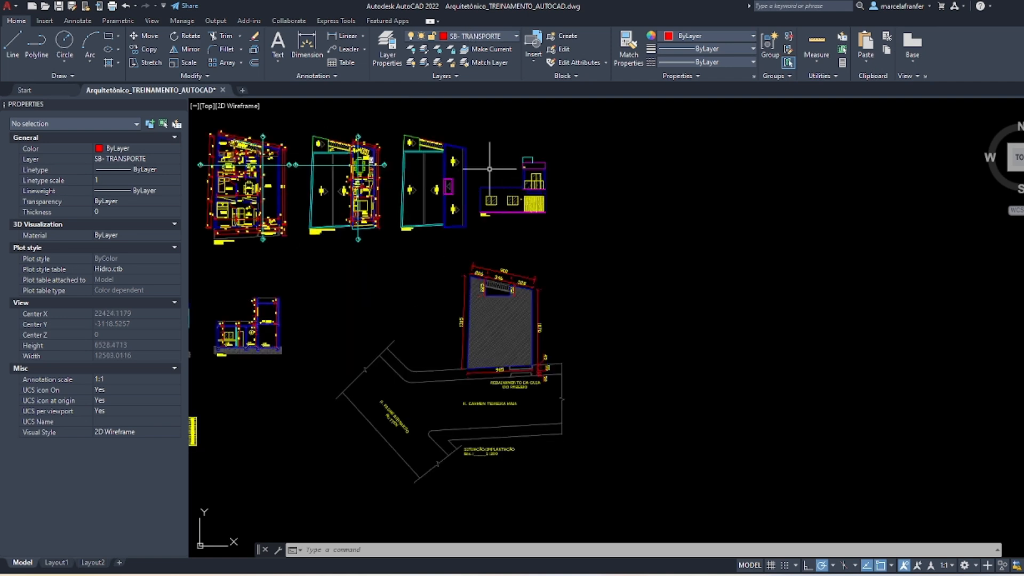
Browse the full list of layers, and close it with SB- TRANSPORTE still as the current layer
left_click(457, 39)
left_click(556, 406)
left_click(479, 39)
scroll(474, 267, "up", 5)
scroll(494, 108, "up", 5)
scroll(494, 105, "up", 10)
scroll(452, 164, "down", 20)
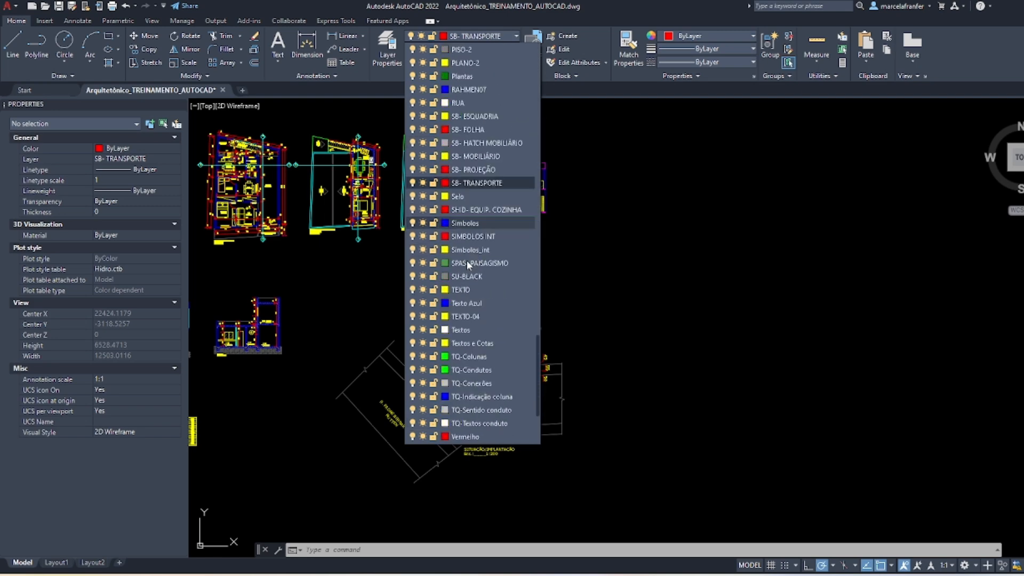
left_click(685, 282)
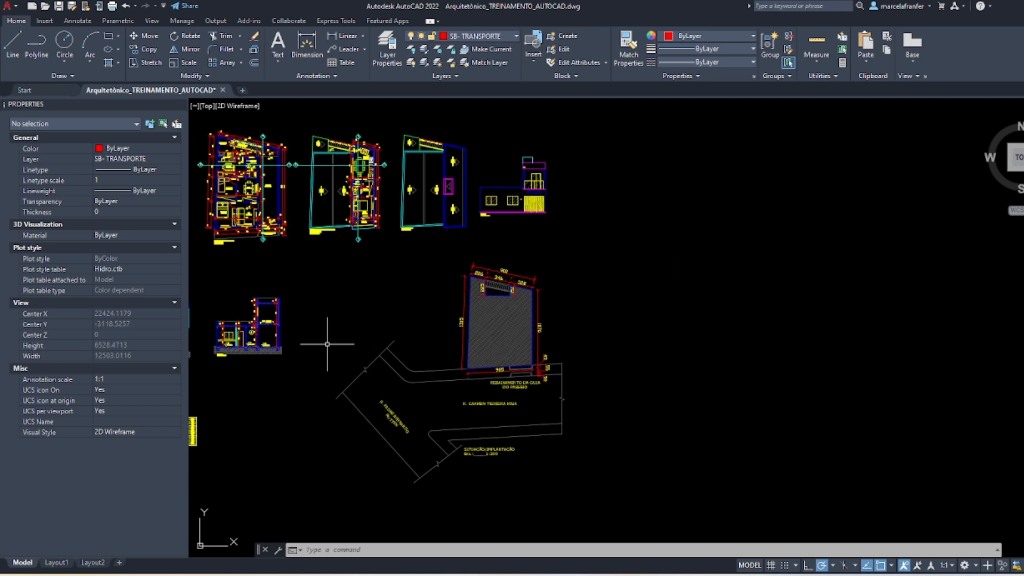
Switch to Layout1 and examine its plotted sheet and the blank title-block frames of different sizes
left_click(56, 563)
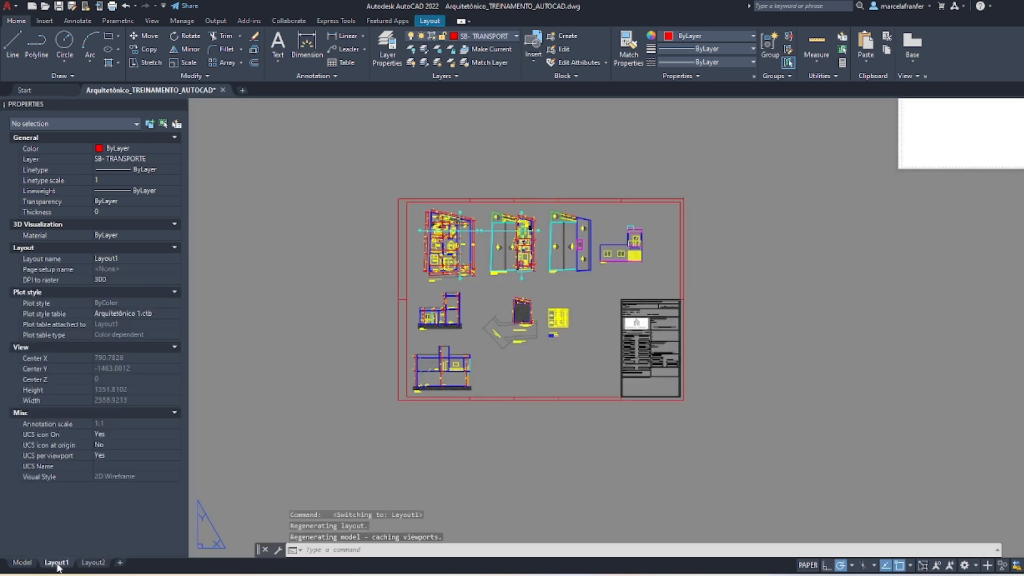
scroll(273, 313, "down", 5)
scroll(286, 411, "up", 2)
scroll(517, 223, "up", 2)
scroll(372, 304, "up", 2)
scroll(763, 322, "down", 3)
scroll(666, 325, "up", 2)
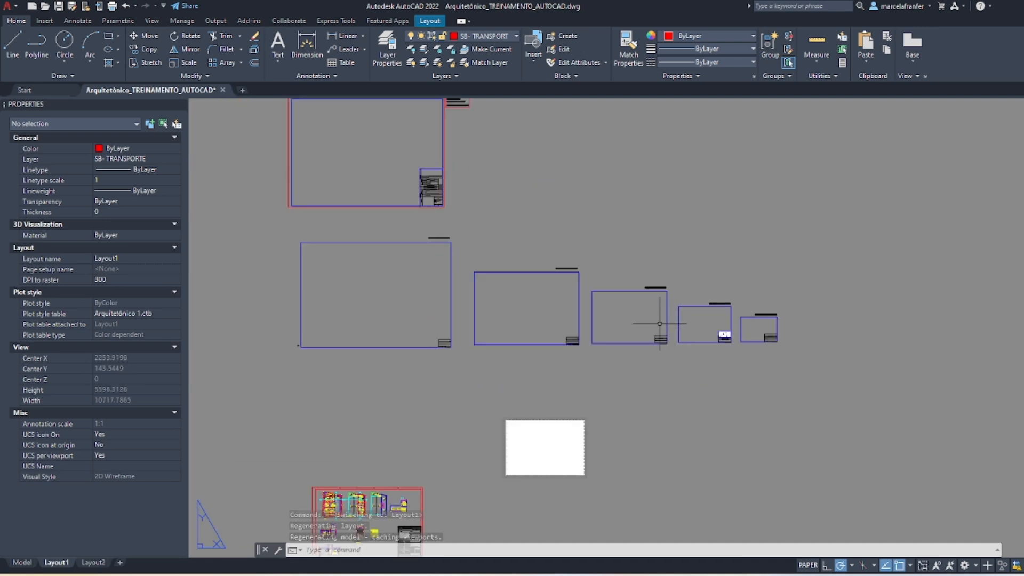
Compare the blank print-format frames from A0 to A4 in Layout1, including their format titles and title blocks
scroll(428, 254, "up", 5)
scroll(594, 285, "down", 5)
scroll(526, 228, "up", 4)
scroll(272, 227, "down", 4)
scroll(370, 175, "up", 4)
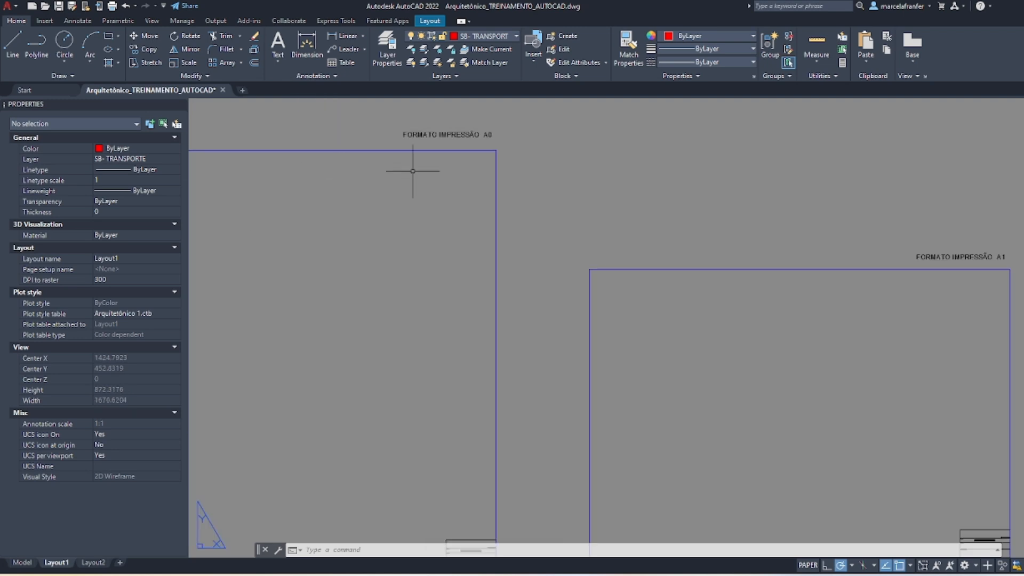
scroll(381, 210, "down", 5)
scroll(348, 214, "up", 4)
scroll(400, 206, "down", 4)
scroll(405, 176, "up", 2)
scroll(600, 252, "down", 2)
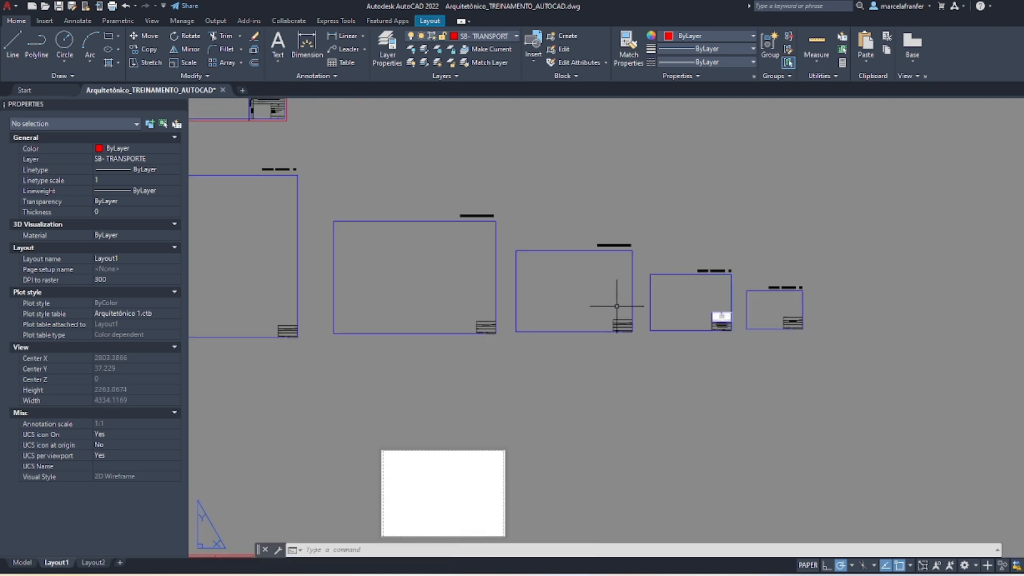
scroll(763, 299, "up", 4)
scroll(832, 325, "down", 2)
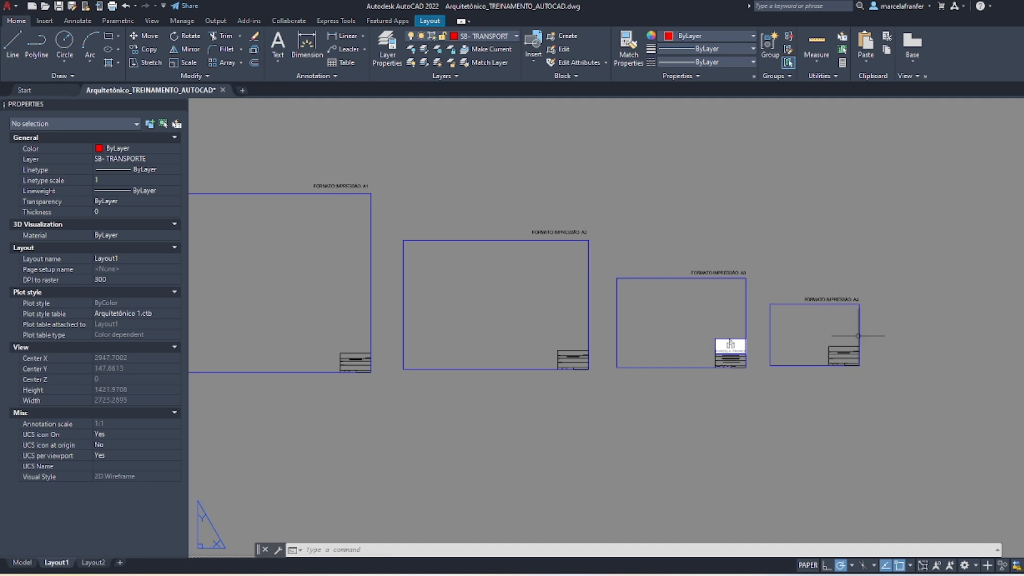
scroll(851, 333, "up", 6)
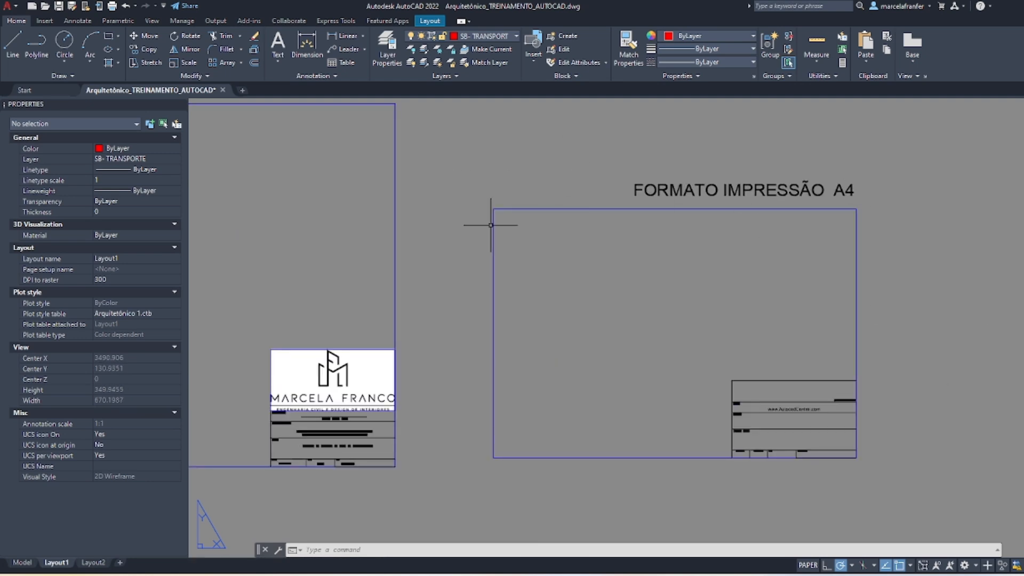
scroll(575, 222, "down", 4)
scroll(558, 222, "up", 3)
scroll(557, 221, "down", 3)
Examine the assembled sheet in Layout1 with its floor plans, sections, area table and completed title block
scroll(444, 289, "down", 2)
scroll(443, 290, "up", 10)
scroll(580, 203, "down", 2)
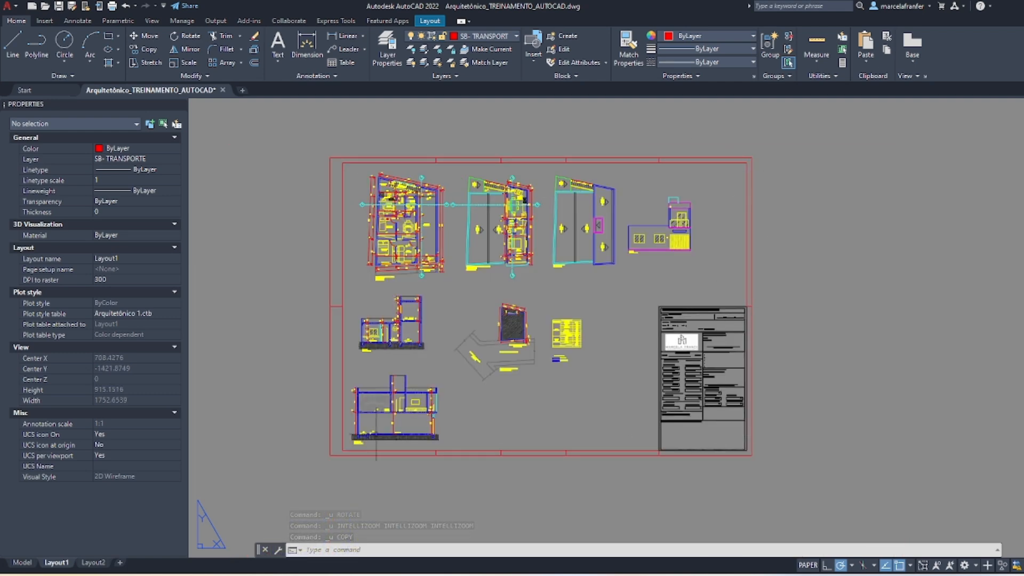
scroll(651, 269, "up", 4)
scroll(597, 240, "up", 3)
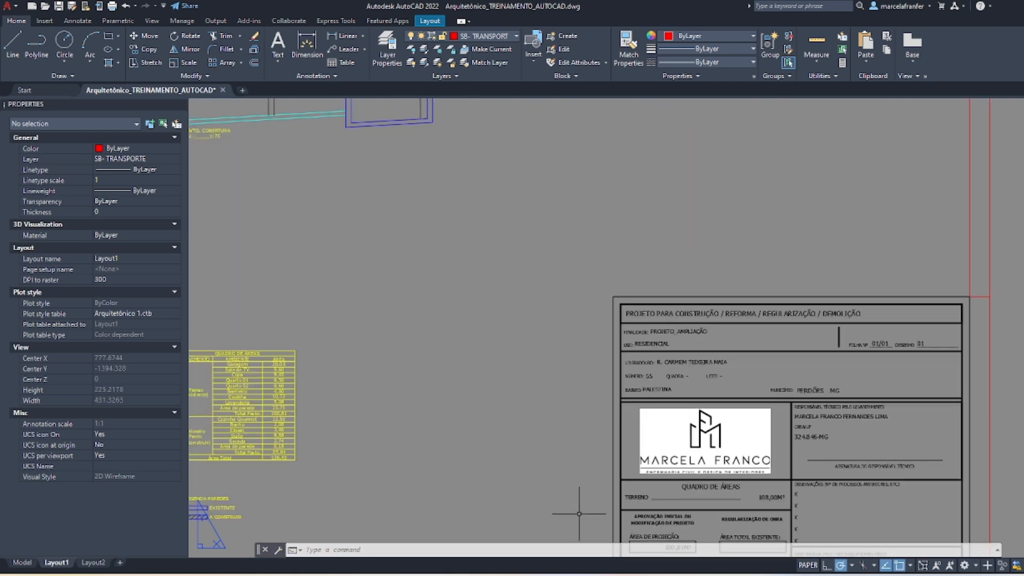
scroll(937, 505, "down", 6)
scroll(437, 186, "up", 6)
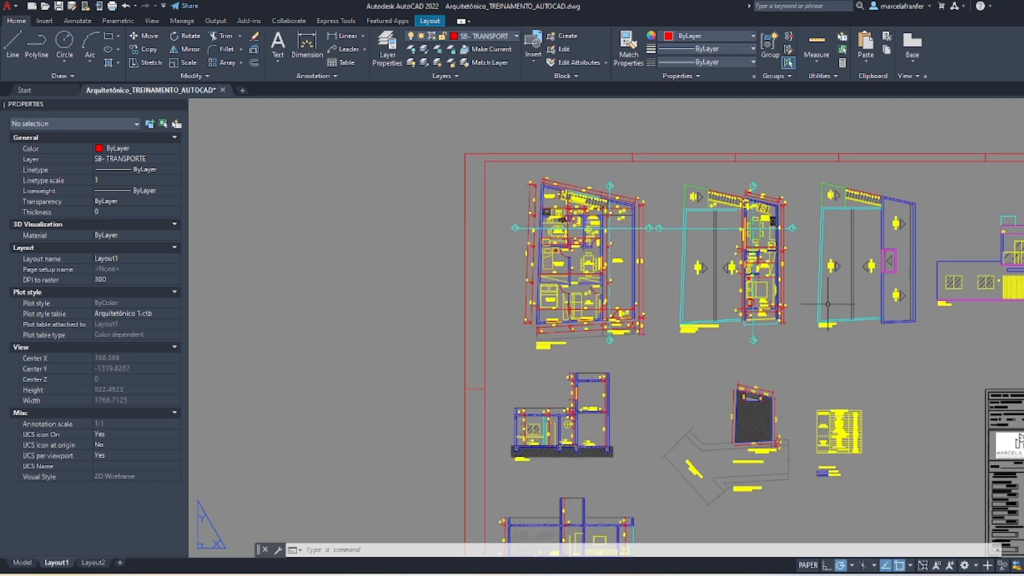
scroll(572, 287, "down", 6)
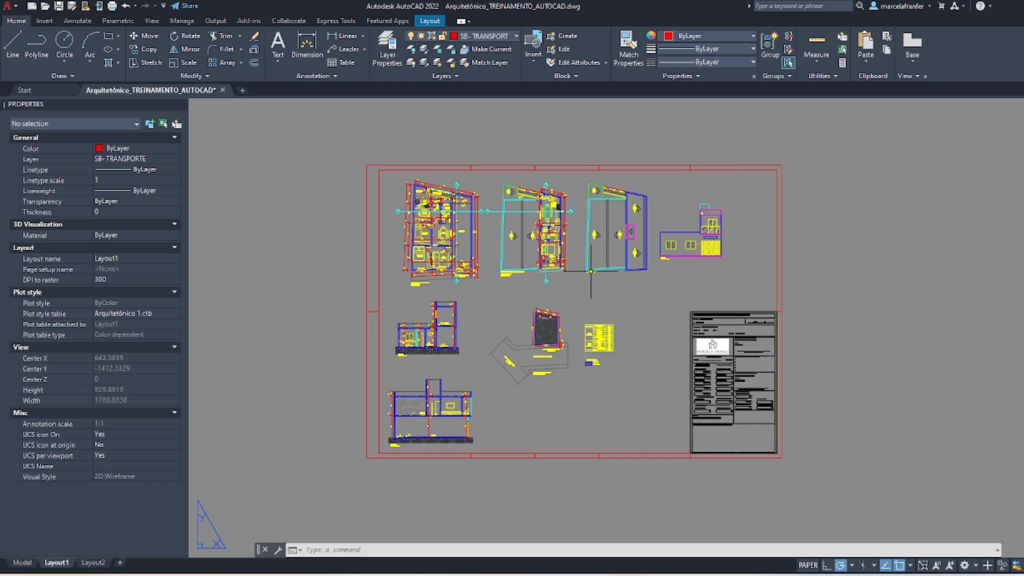
Return to model space and look over all the plans, sections and the site plan
left_click(21, 564)
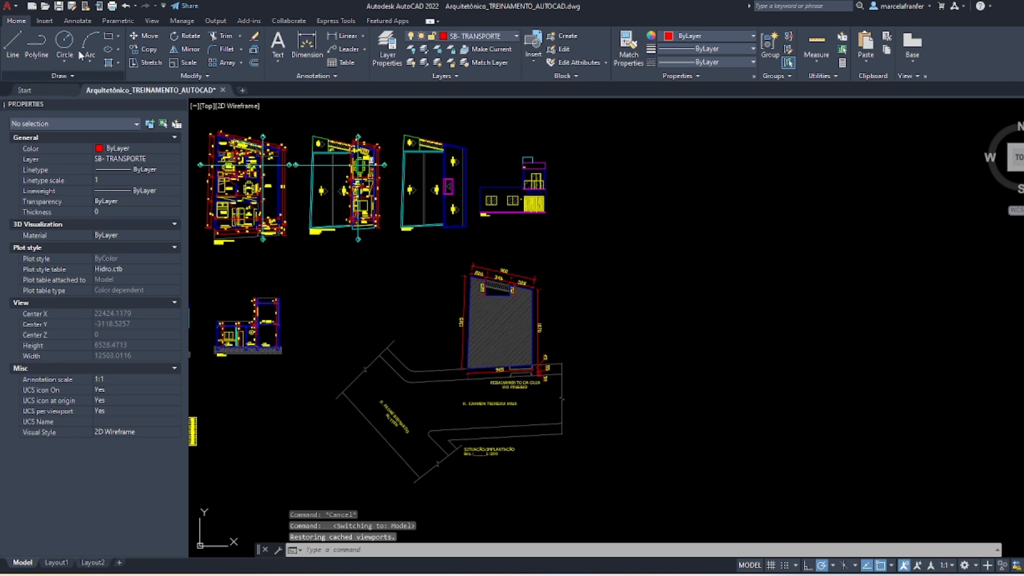
scroll(974, 184, "down", 4)
scroll(859, 134, "up", 2)
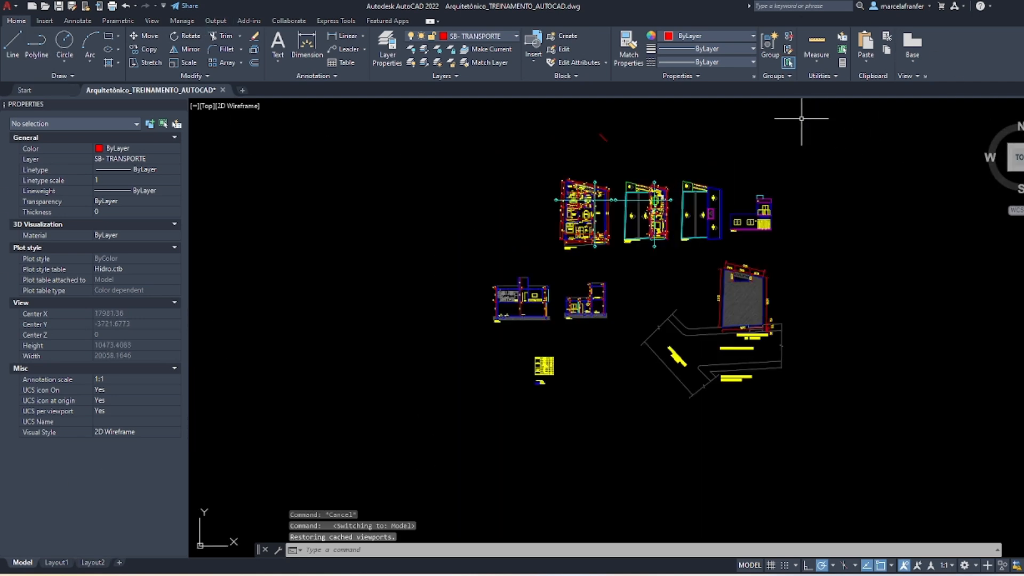
scroll(498, 286, "up", 5)
scroll(434, 229, "down", 7)
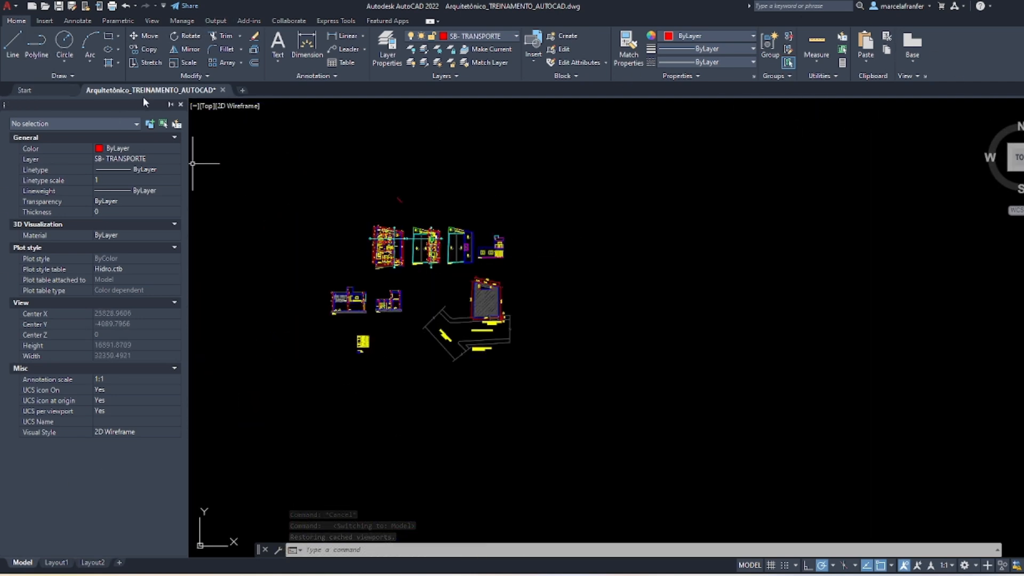
scroll(318, 169, "up", 2)
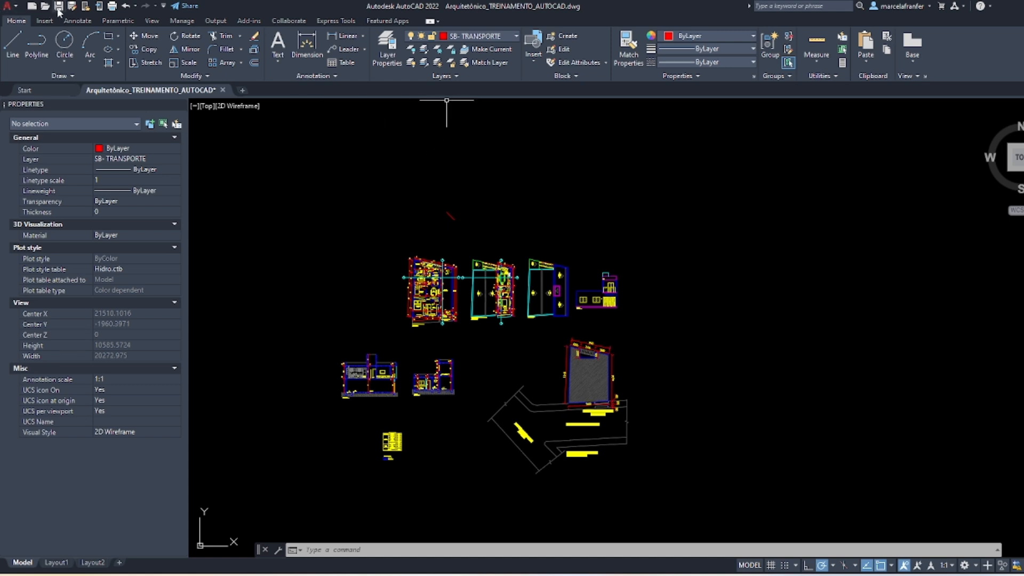
Review the file formats and versions offered for saving the drawing under another name, and close without saving
left_click(18, 9)
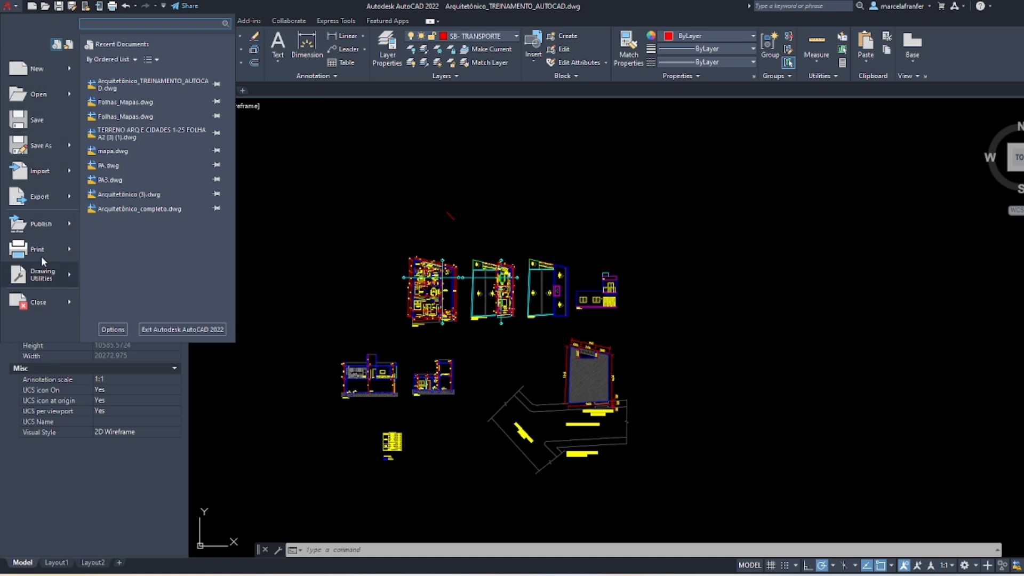
left_click(53, 144)
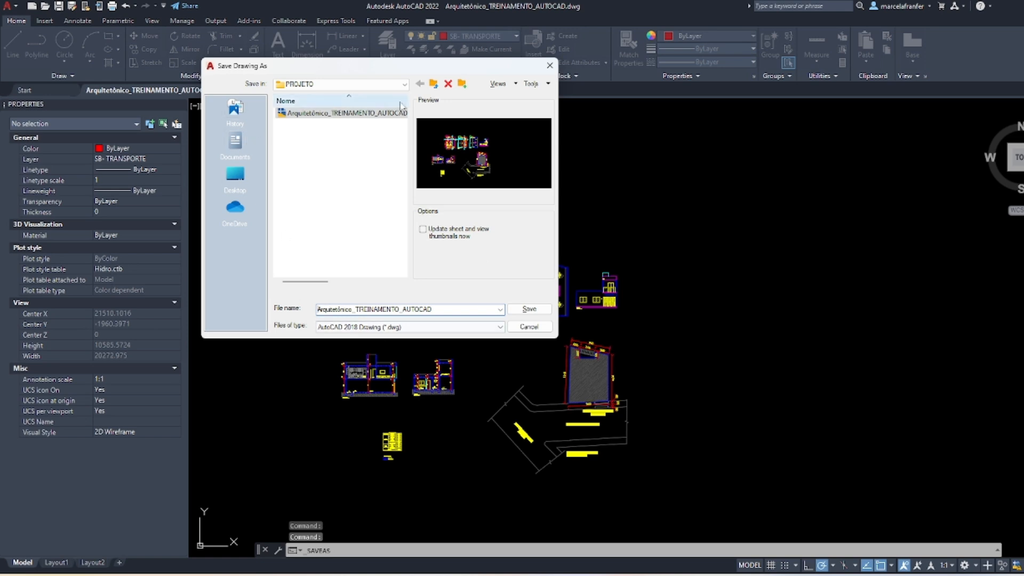
left_click(418, 327)
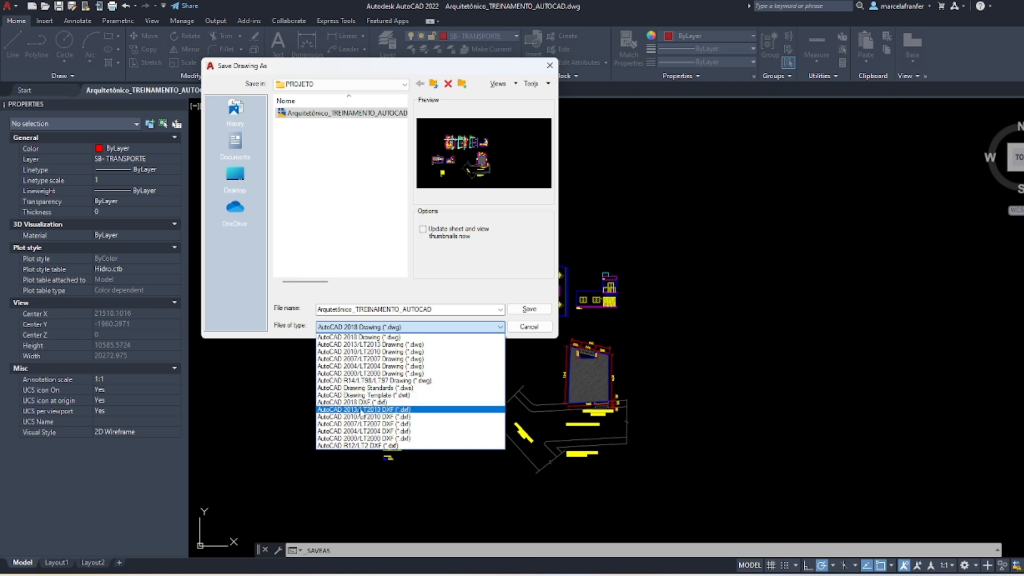
left_click(551, 65)
left_click(551, 65)
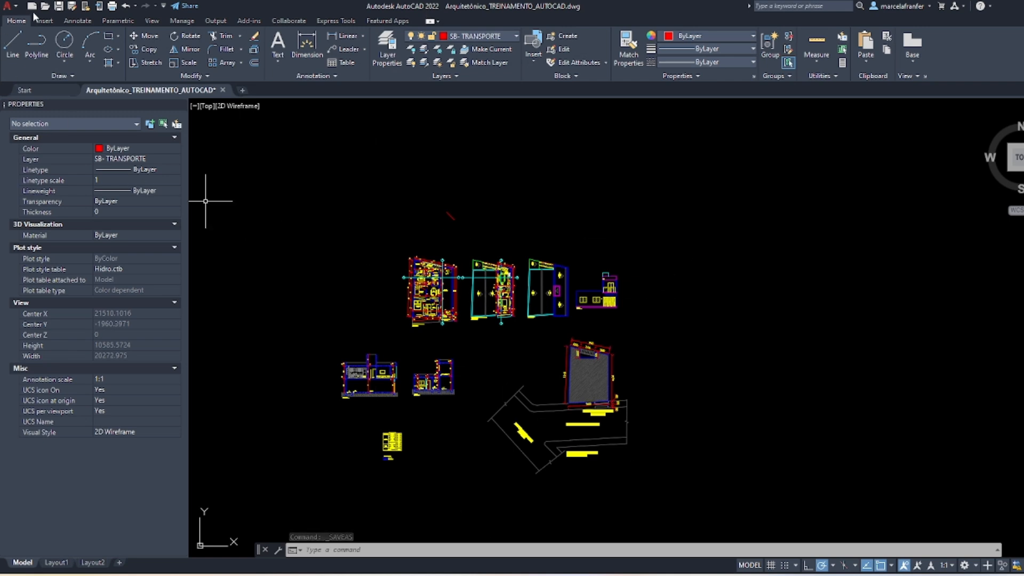
Review the print and import commands and the file selection dialog for opening a drawing, and close it without opening anything
left_click(18, 9)
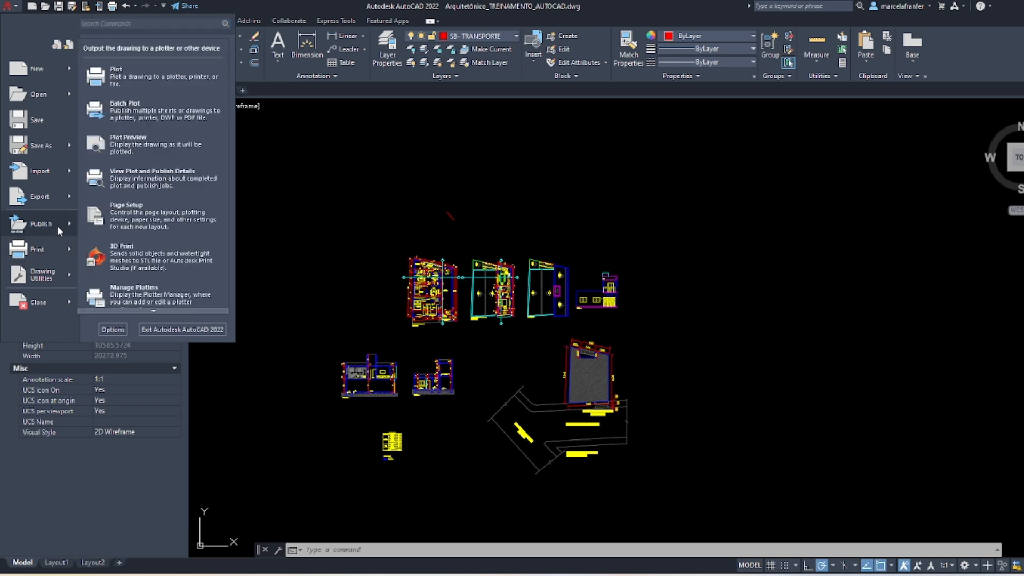
mouse_move(57, 221)
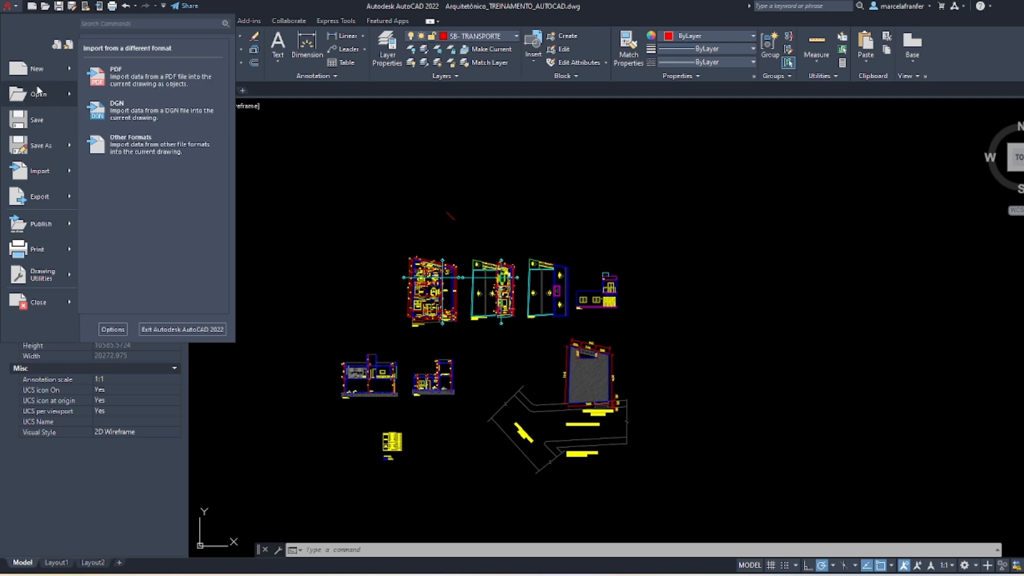
left_click(51, 94)
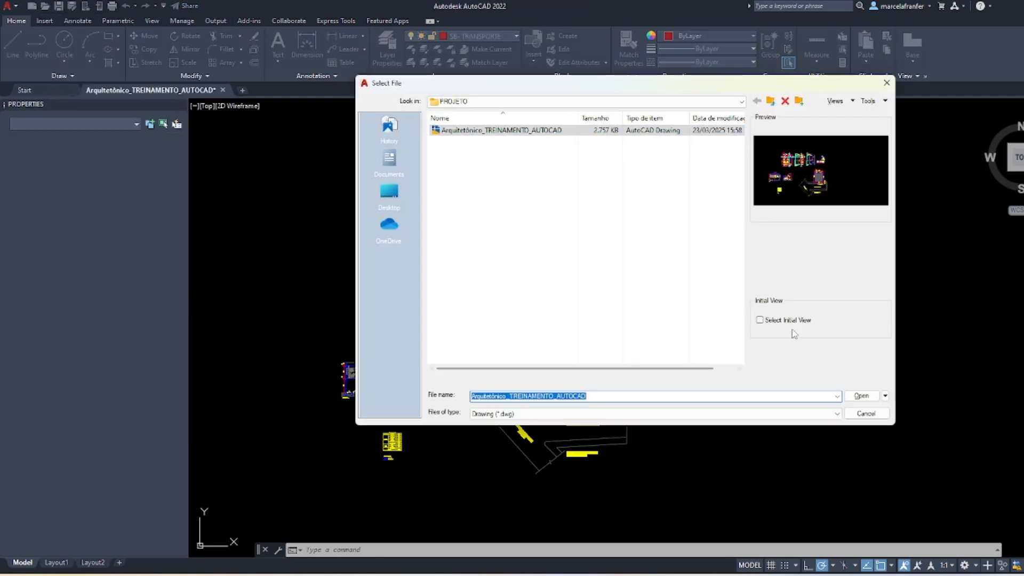
left_click(887, 83)
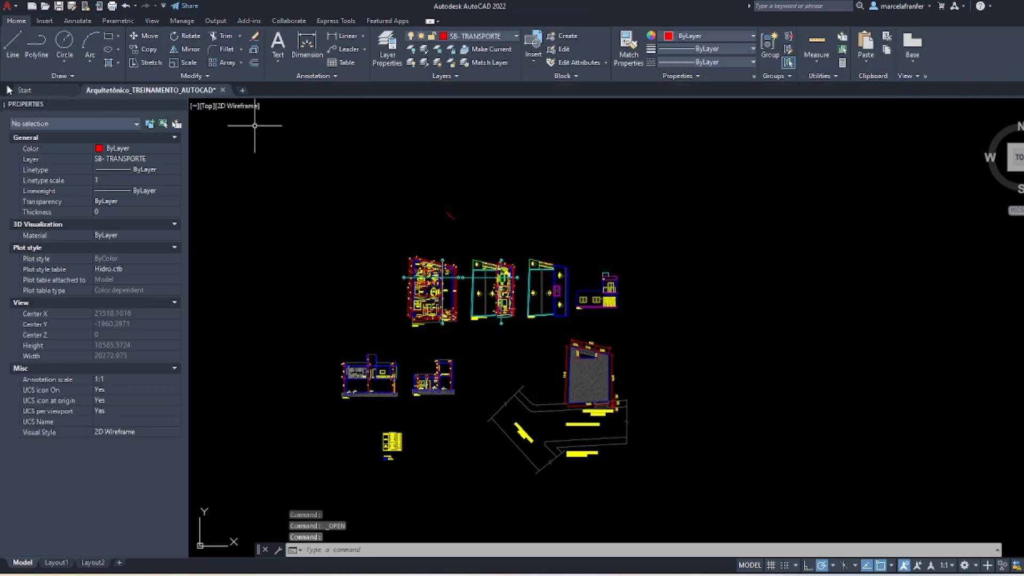
Review the available export formats and the Plot settings for model space, and close without plotting
left_click(8, 6)
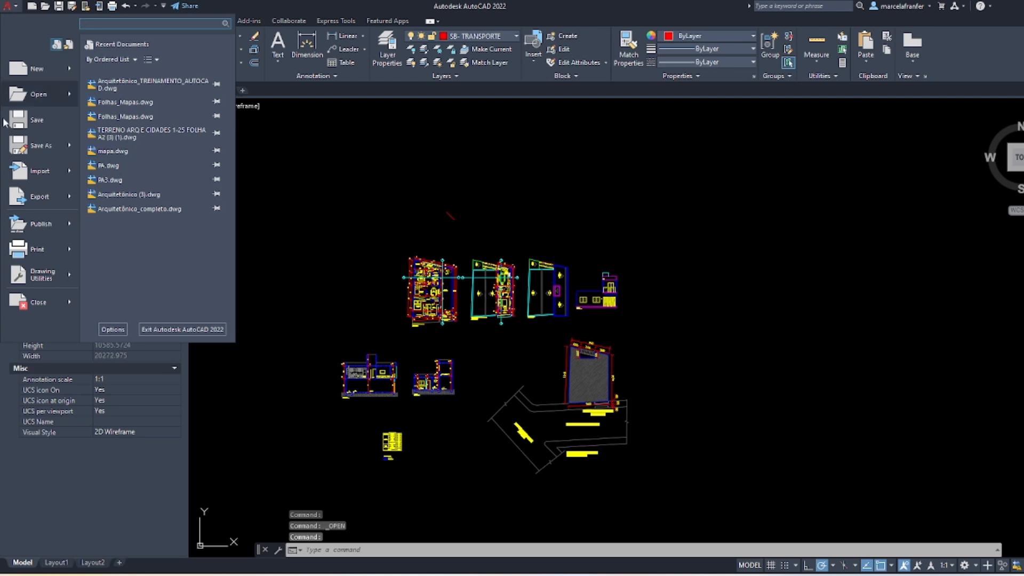
mouse_move(36, 203)
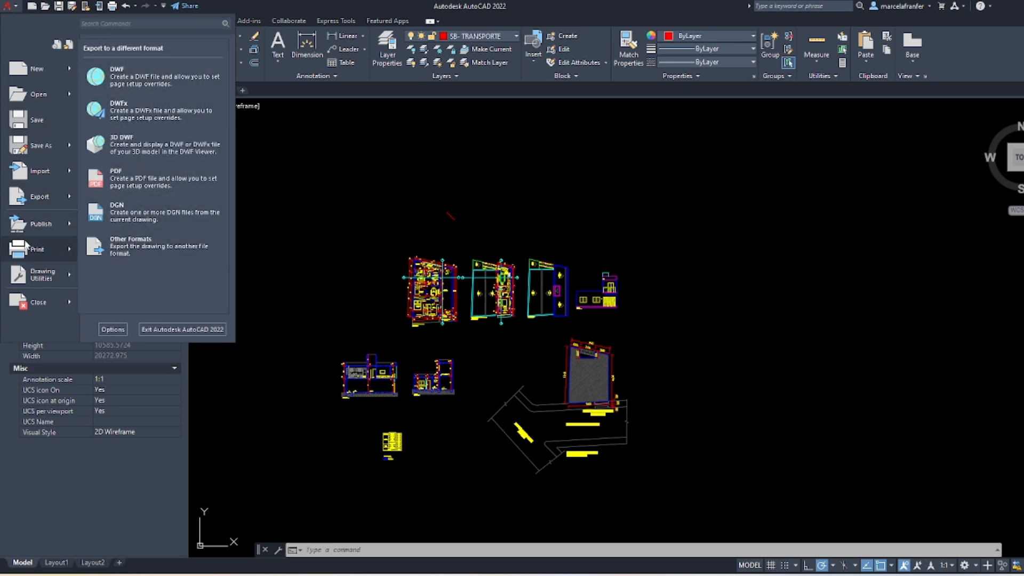
left_click(42, 251)
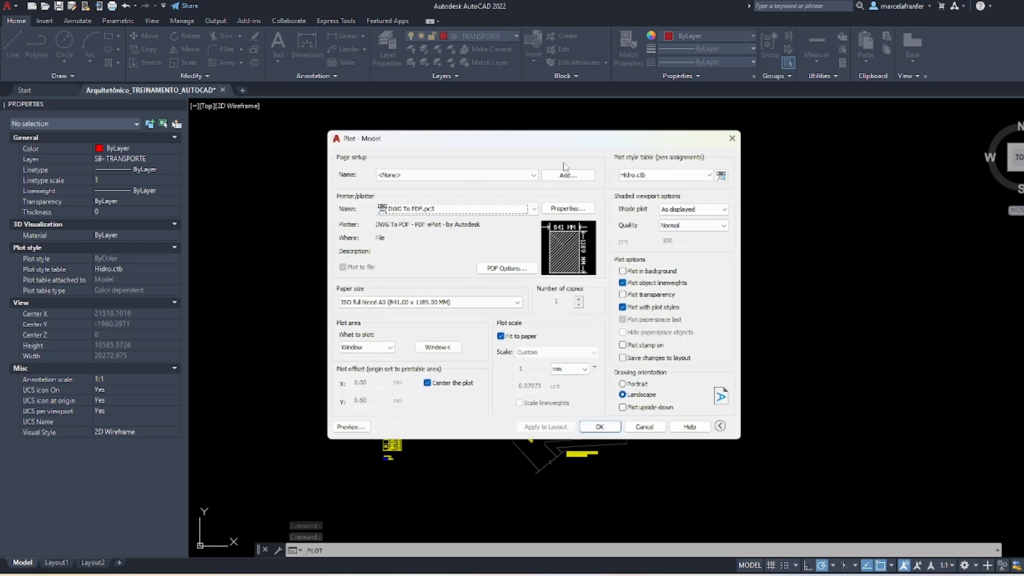
left_click(731, 140)
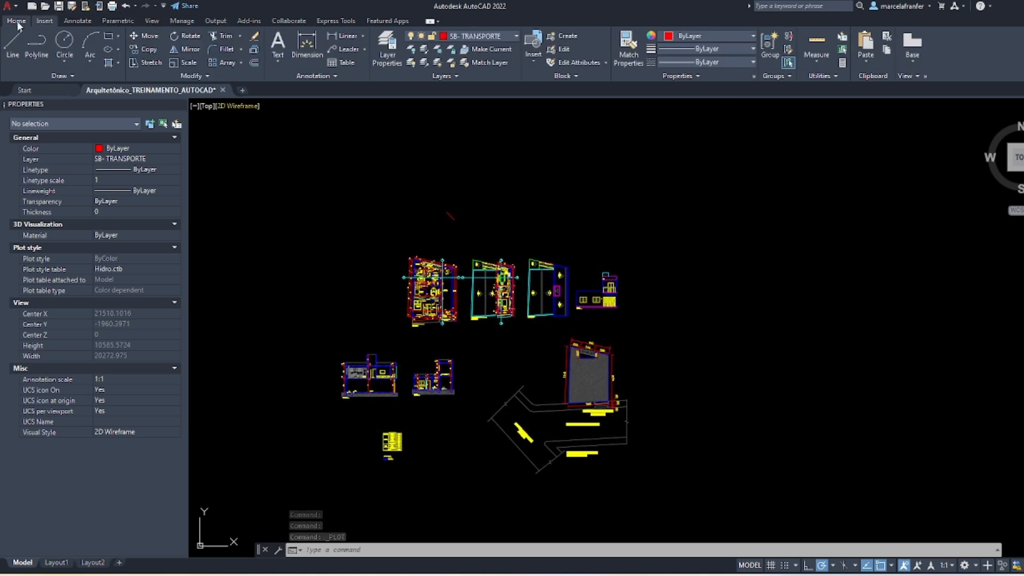
Bring up the Save Drawing As dialog again to examine its file name field, and close without saving
left_click(73, 8)
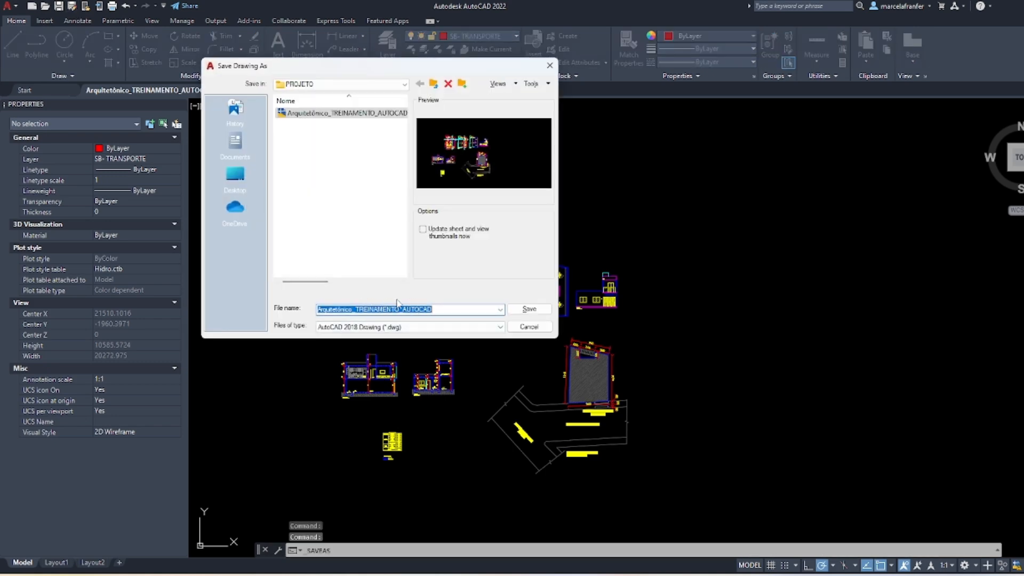
left_click(550, 66)
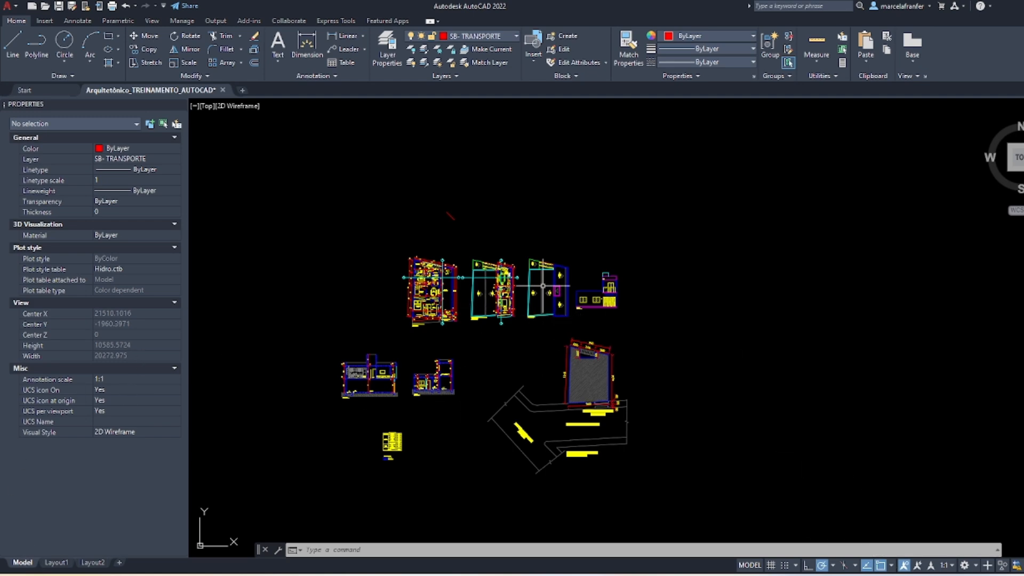
Look over the model space drawing once more, and switch to Layout1 to view its full sheet
scroll(524, 347, "up", 4)
scroll(476, 300, "down", 4)
scroll(475, 299, "up", 2)
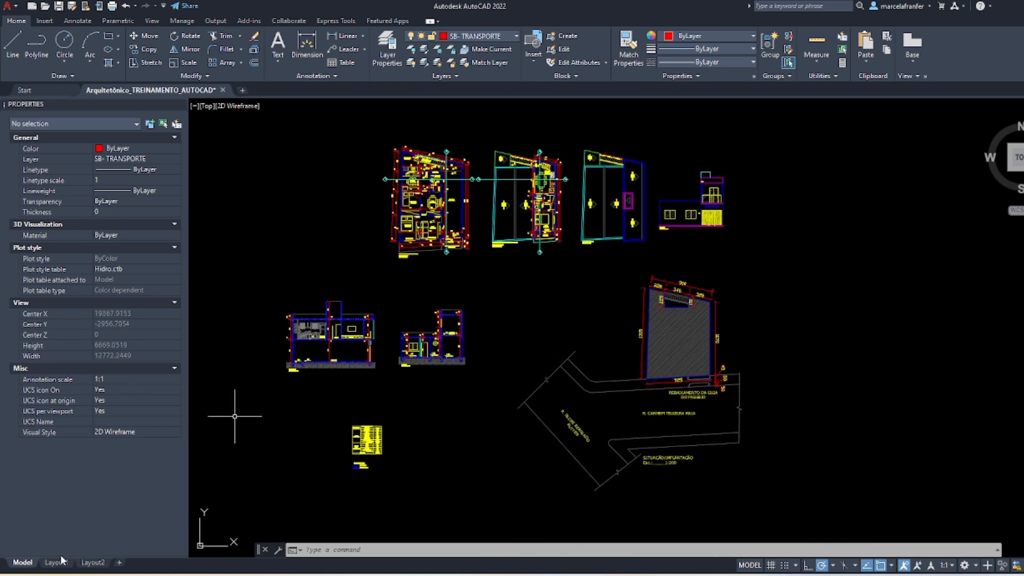
left_click(56, 563)
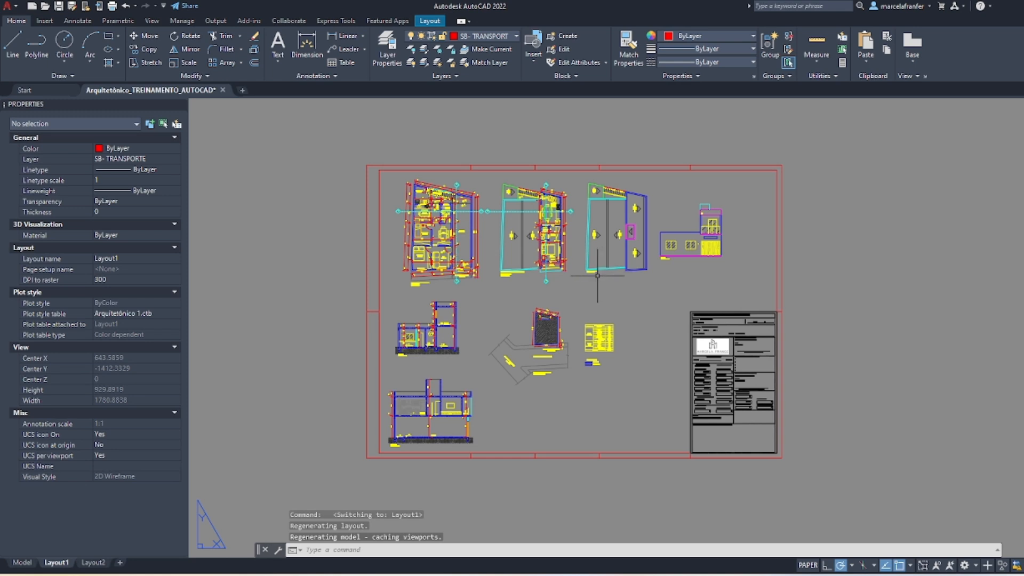
scroll(613, 360, "up", 2)
scroll(652, 303, "down", 2)
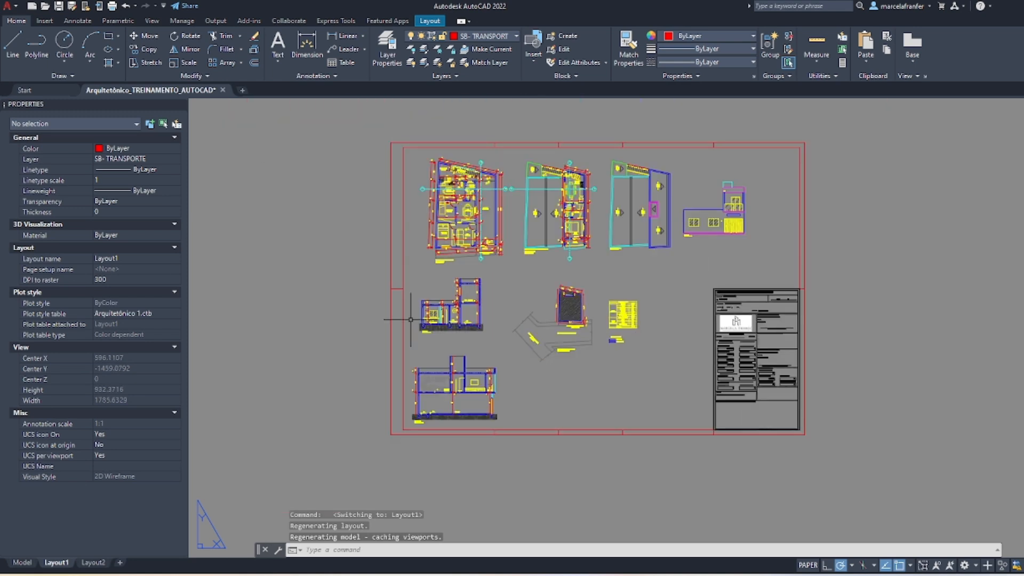